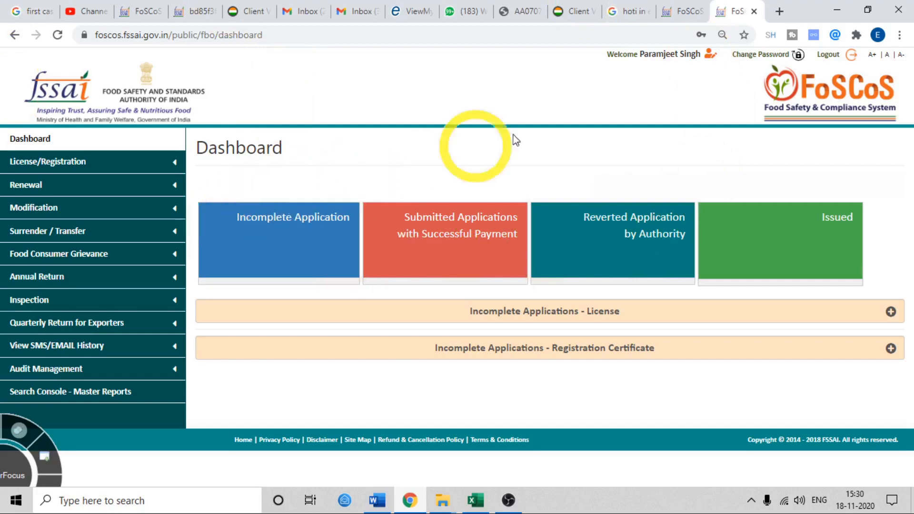
# Step: Start a new license/registration application and set the premises state to Delhi
pyautogui.click(109, 165)
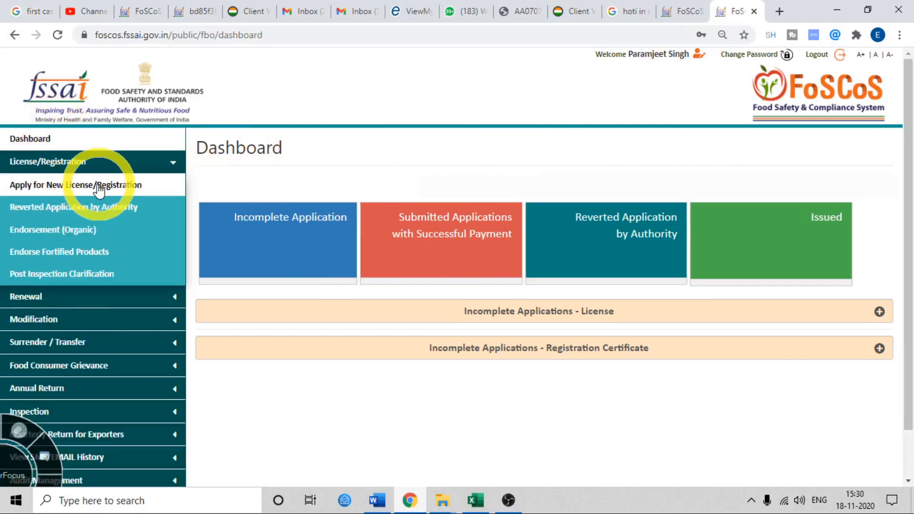
pyautogui.click(127, 188)
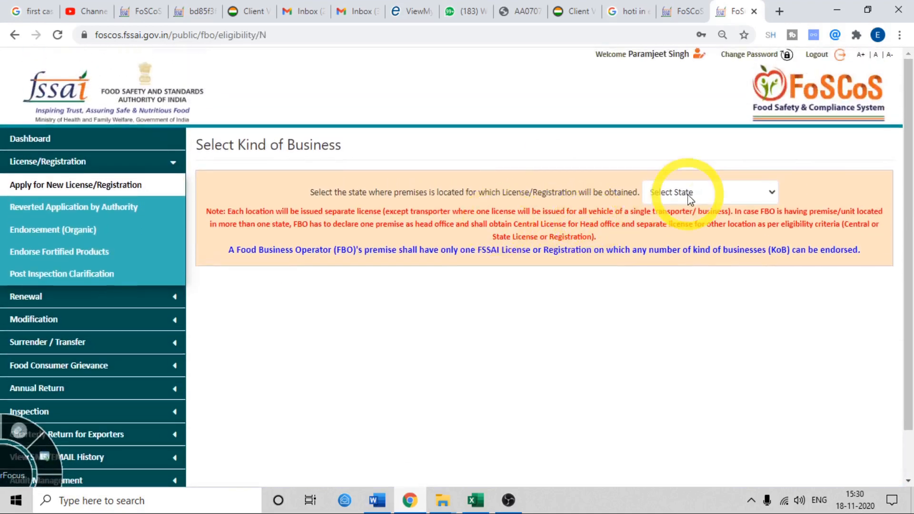
pyautogui.click(688, 194)
pyautogui.write('de')
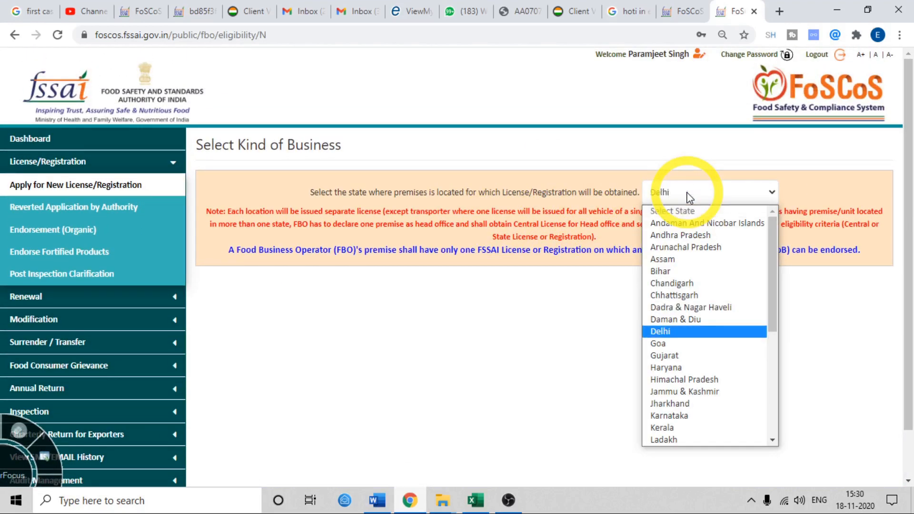
pyautogui.press('Return')
# Step: Show the General Manufacturing eligibility options among the Manufacturer kinds of business
pyautogui.scroll(-1, 428, 231)
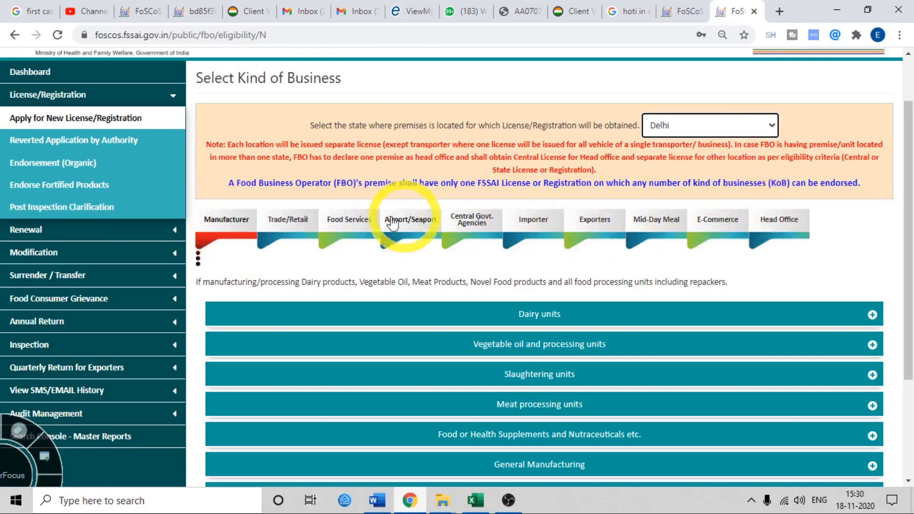
pyautogui.click(233, 225)
pyautogui.scroll(-4, 402, 212)
pyautogui.scroll(3, 292, 148)
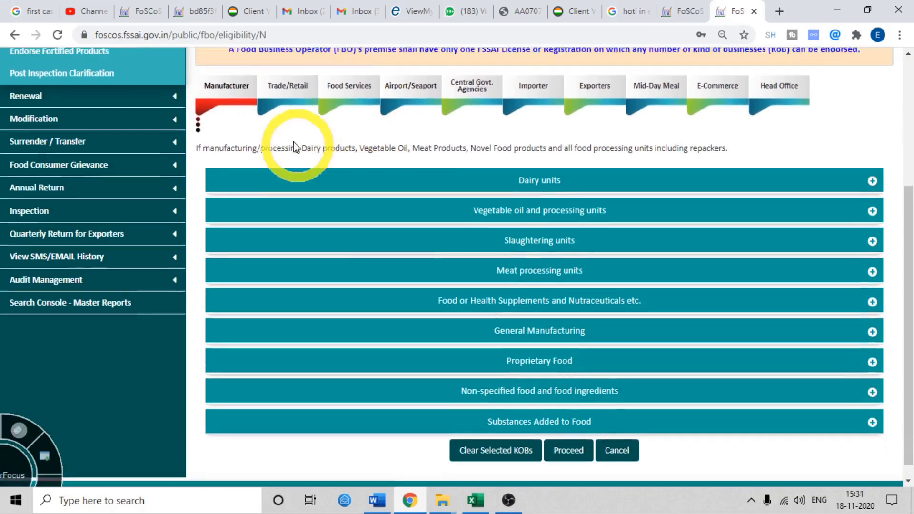
pyautogui.scroll(-1, 392, 205)
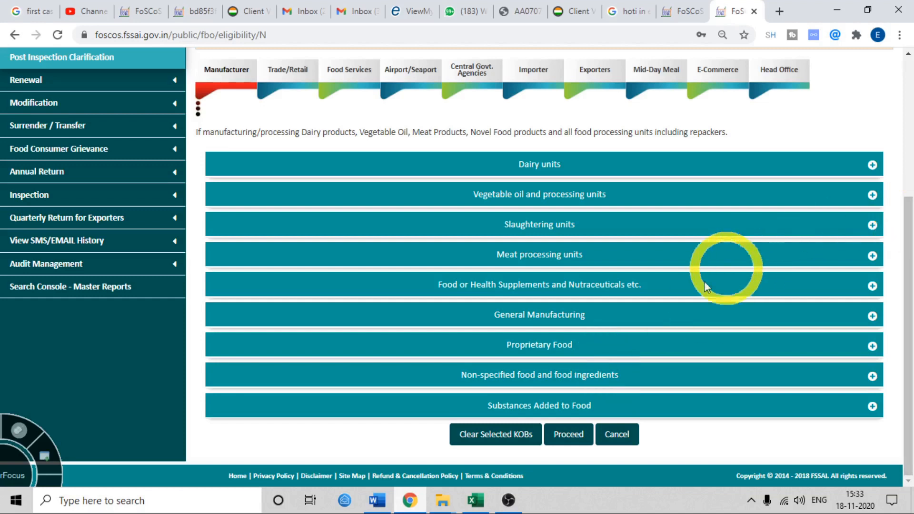
pyautogui.click(590, 315)
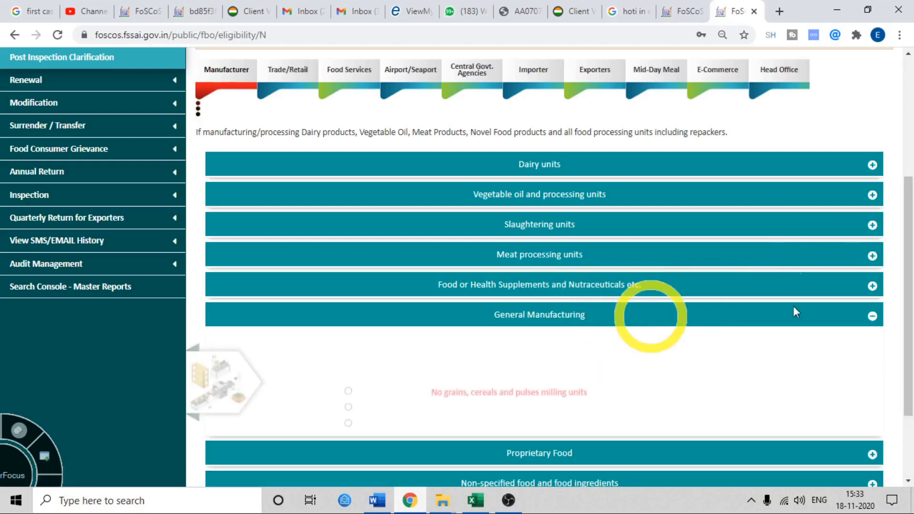
pyautogui.scroll(-2, 605, 281)
pyautogui.scroll(5, 606, 291)
pyautogui.scroll(-5, 602, 290)
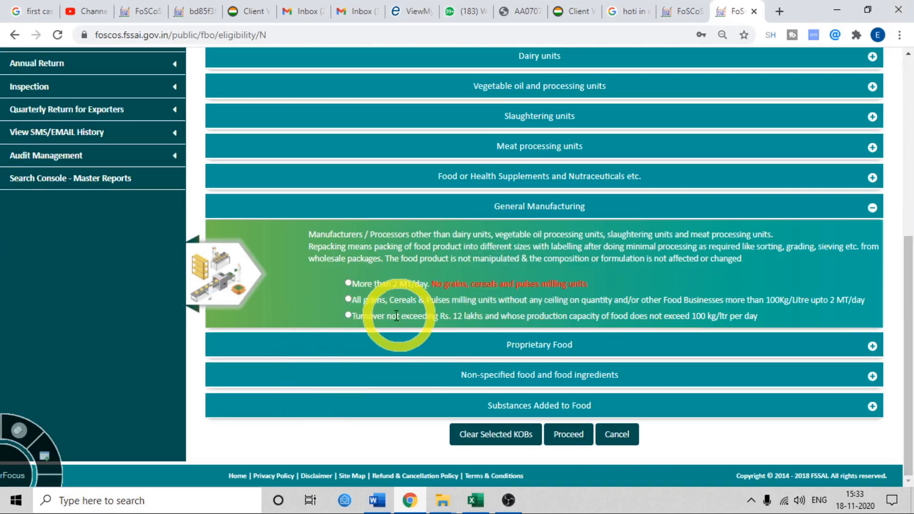
# Step: Choose the General Manufacturing option for all grains, cereals and pulses milling units or other food businesses above 100Kg/Litre up to 2 MT/day
pyautogui.click(351, 317)
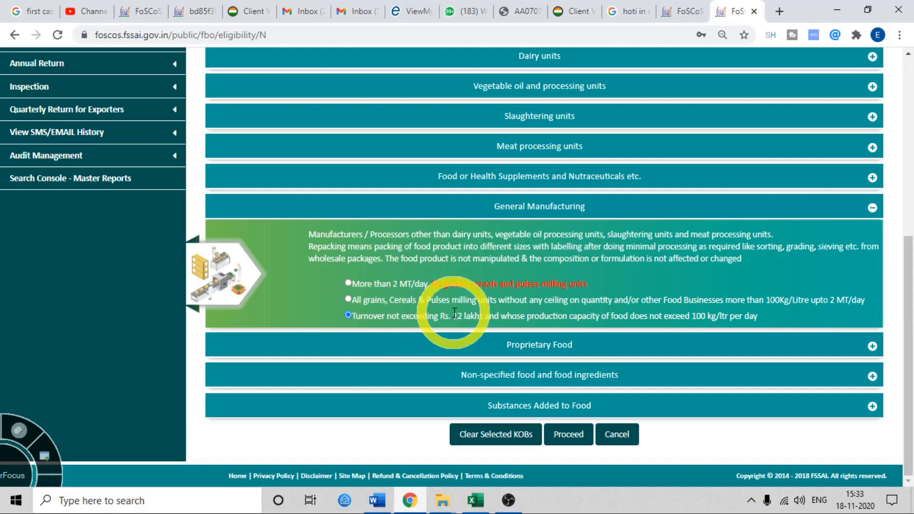
pyautogui.click(347, 300)
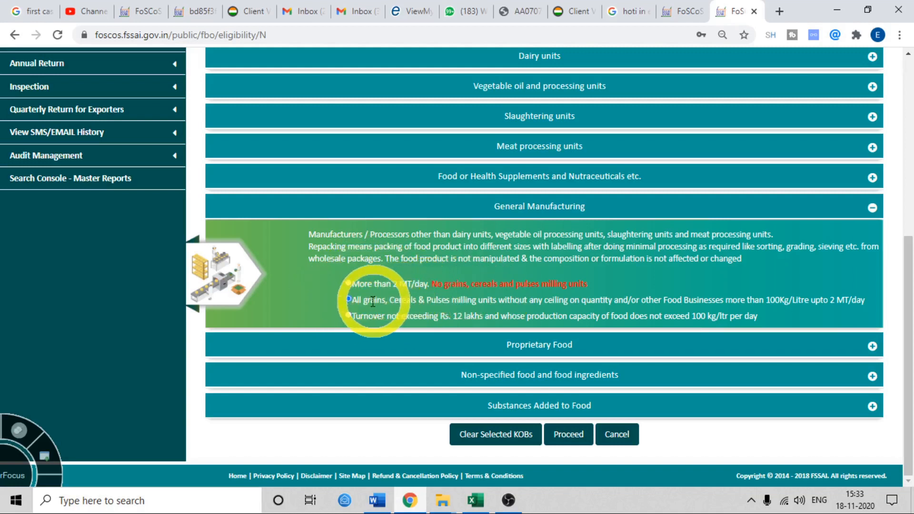
pyautogui.moveTo(358, 301); pyautogui.dragTo(569, 301)
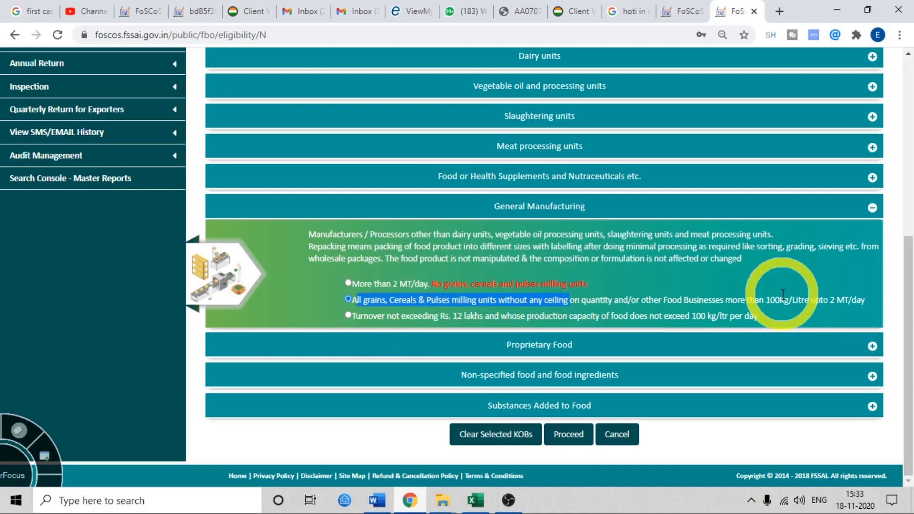
pyautogui.moveTo(852, 299); pyautogui.dragTo(684, 300)
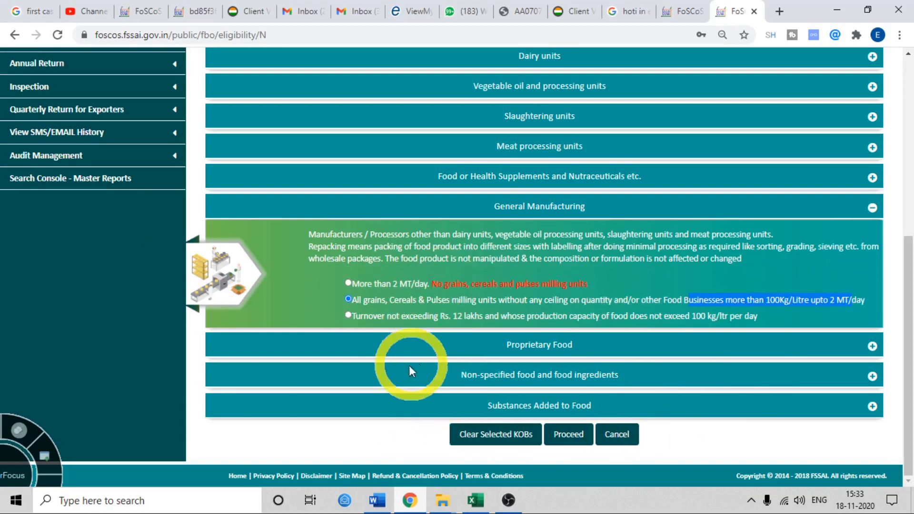
# Step: Proceed with the selected kind of business and apply for the State License for all businesses
pyautogui.click(574, 436)
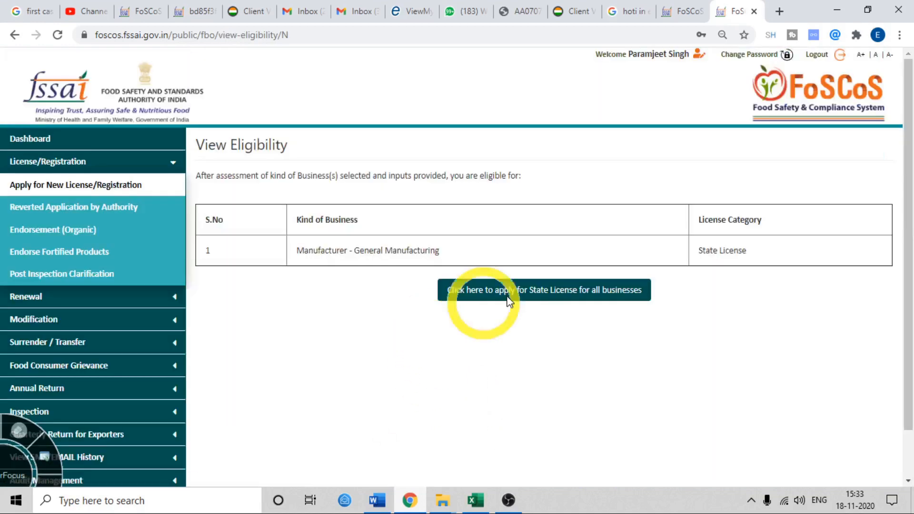
pyautogui.click(571, 291)
pyautogui.scroll(-3, 453, 306)
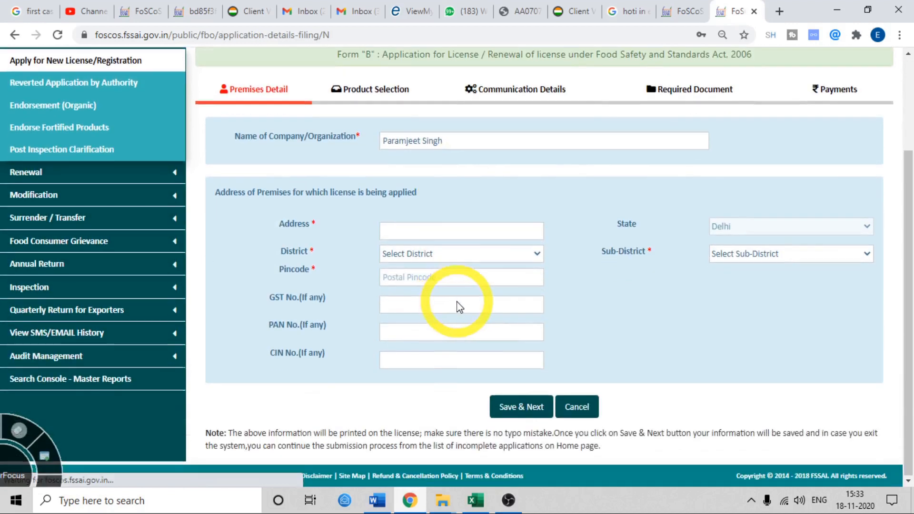
# Step: Fill in the premises address, district, sub-district and pincode, leave the GST, PAN and CIN numbers blank, and save the premises details
pyautogui.click(415, 229)
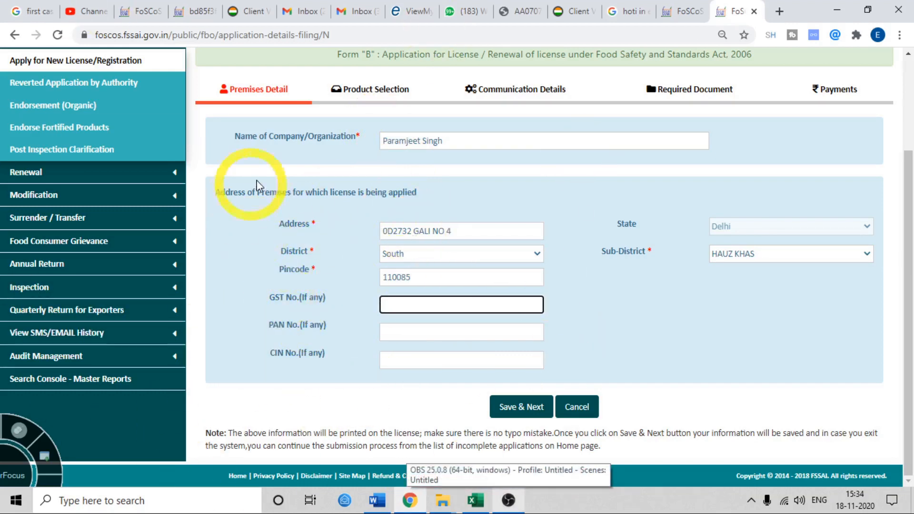
pyautogui.moveTo(268, 298); pyautogui.dragTo(319, 298)
pyautogui.click(433, 304)
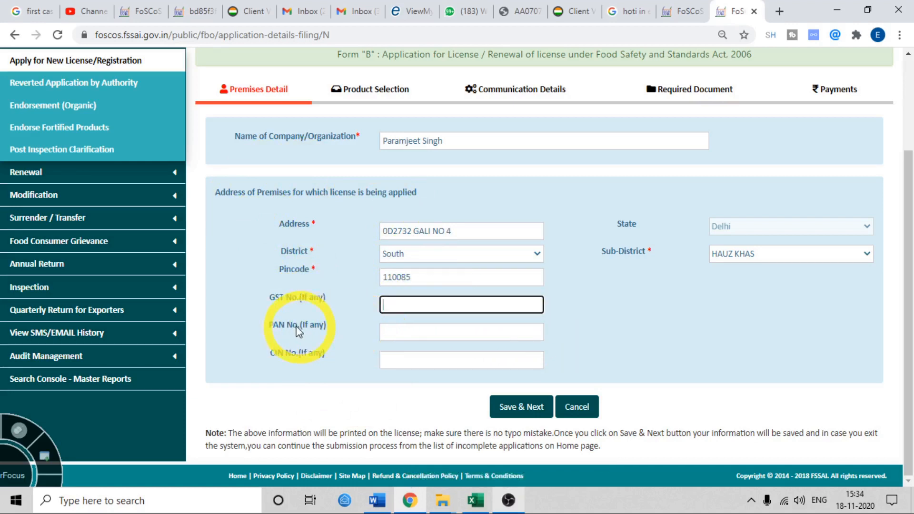
pyautogui.moveTo(285, 326); pyautogui.dragTo(326, 326)
pyautogui.moveTo(277, 353); pyautogui.dragTo(325, 352)
pyautogui.click(328, 369)
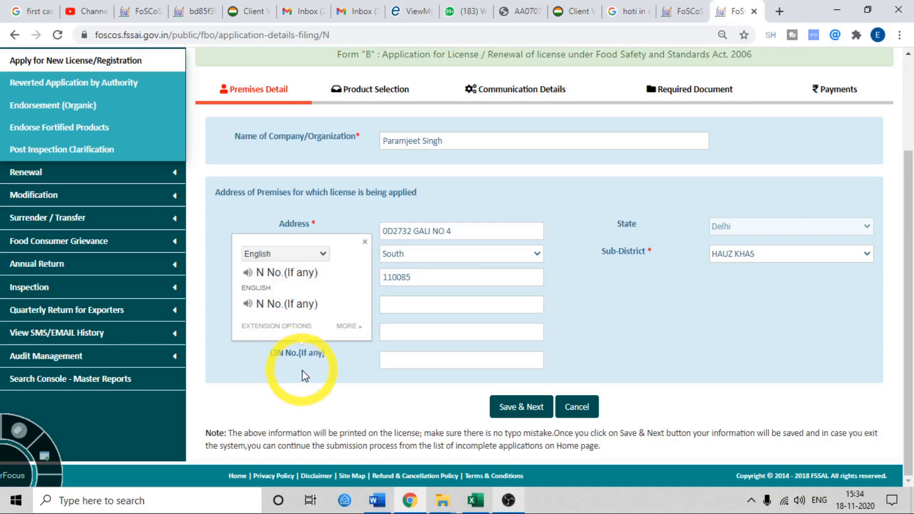
pyautogui.click(325, 365)
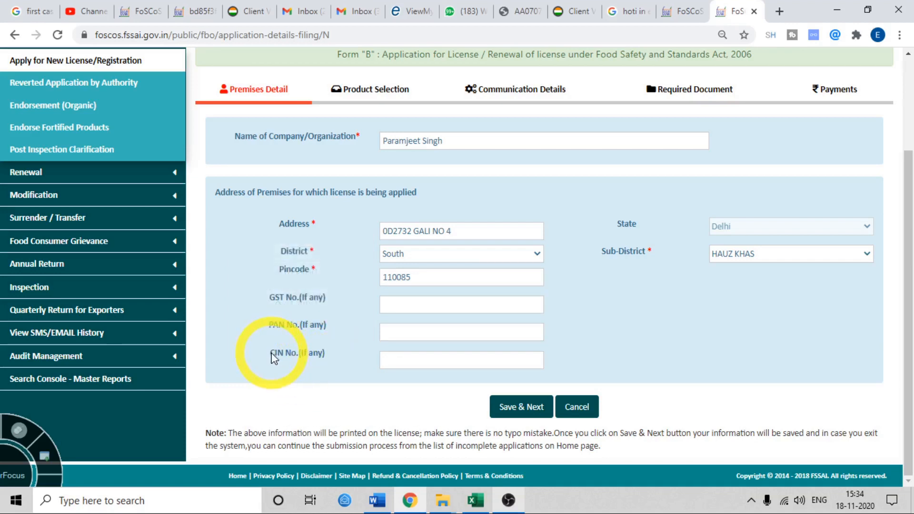
pyautogui.moveTo(271, 353); pyautogui.dragTo(325, 353)
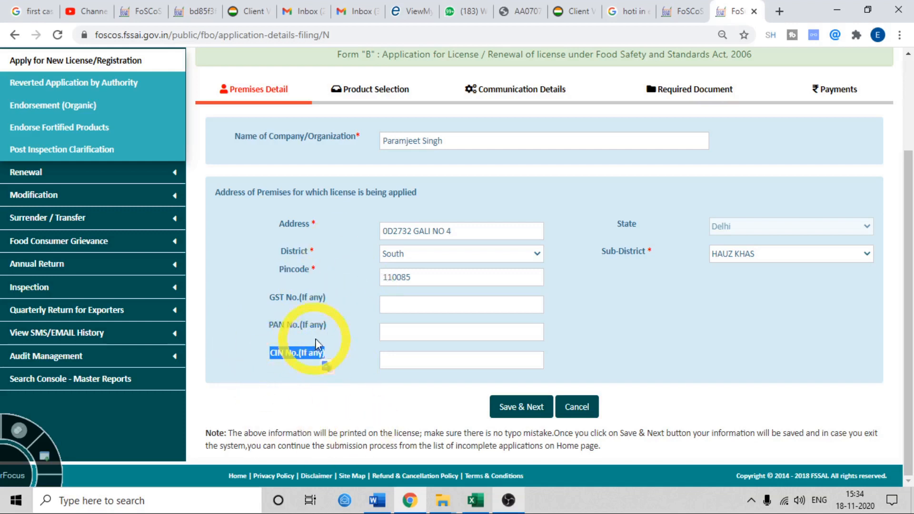
pyautogui.click(305, 298)
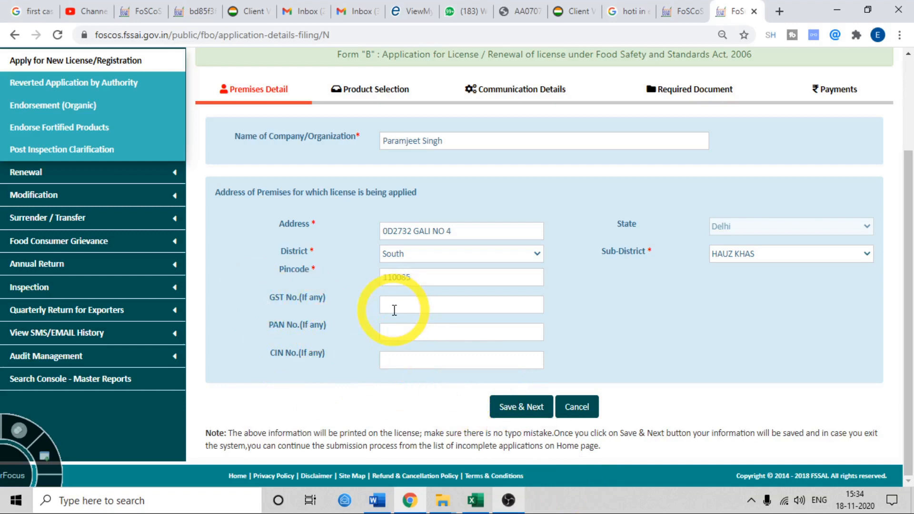
pyautogui.click(499, 405)
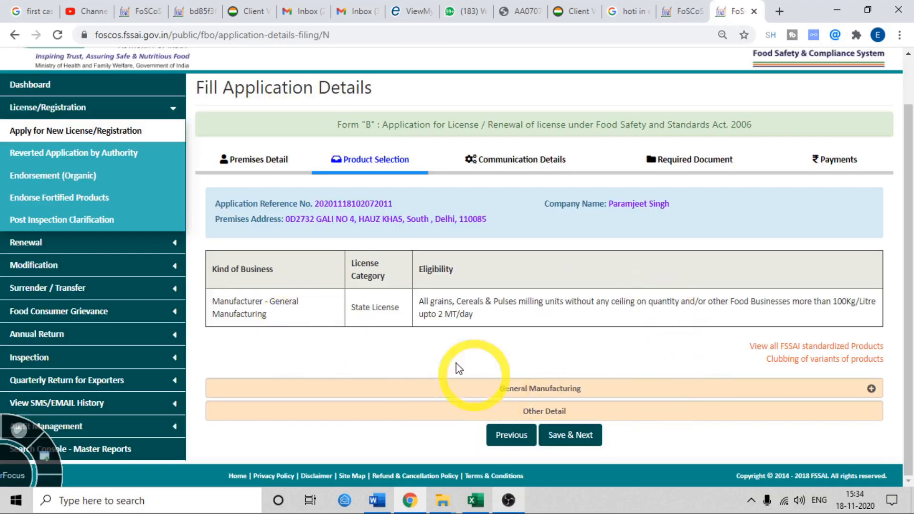
# Step: Set the General Manufacturing production capacity to 1 MT/day in the product selection
pyautogui.click(547, 388)
pyautogui.scroll(-1, 504, 358)
pyautogui.click(311, 338)
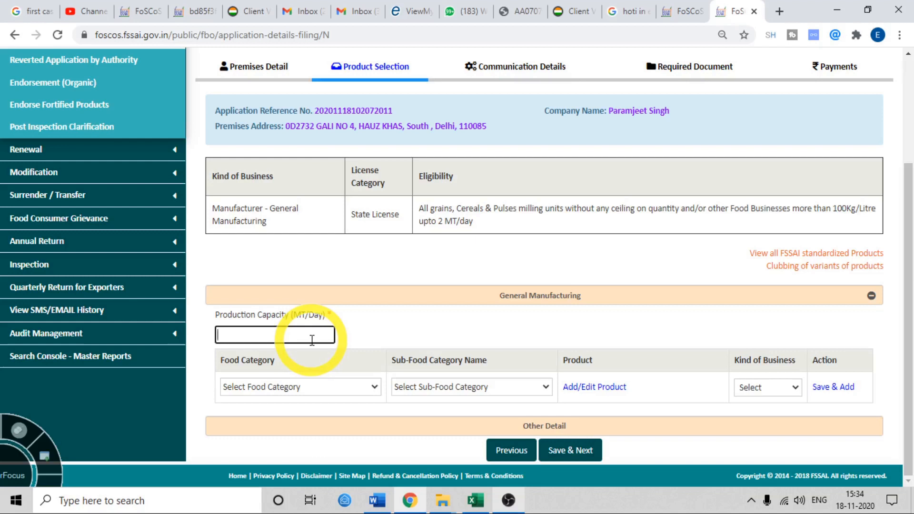
pyautogui.write('1')
pyautogui.press('Tab')
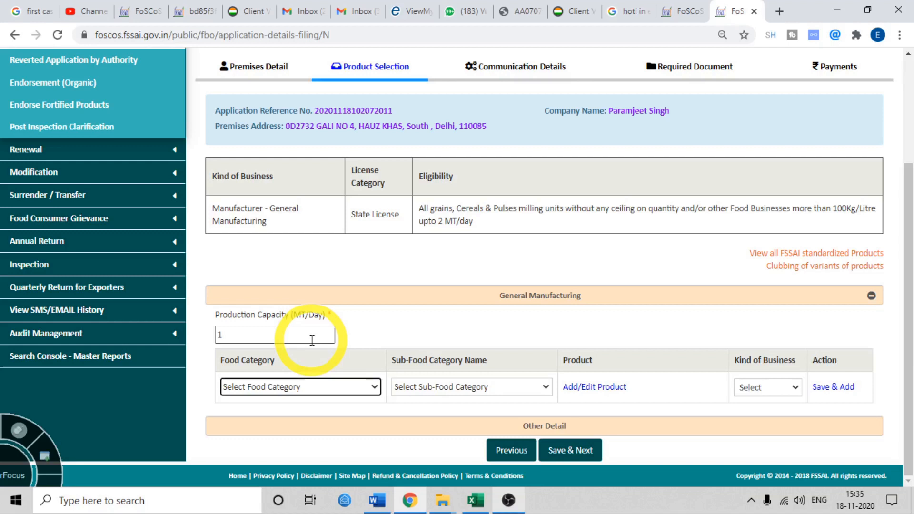
# Step: Try food category 15 - Ready-to-eat savouries with sub-food category 15.1 - Snacks and savouries
pyautogui.click(272, 388)
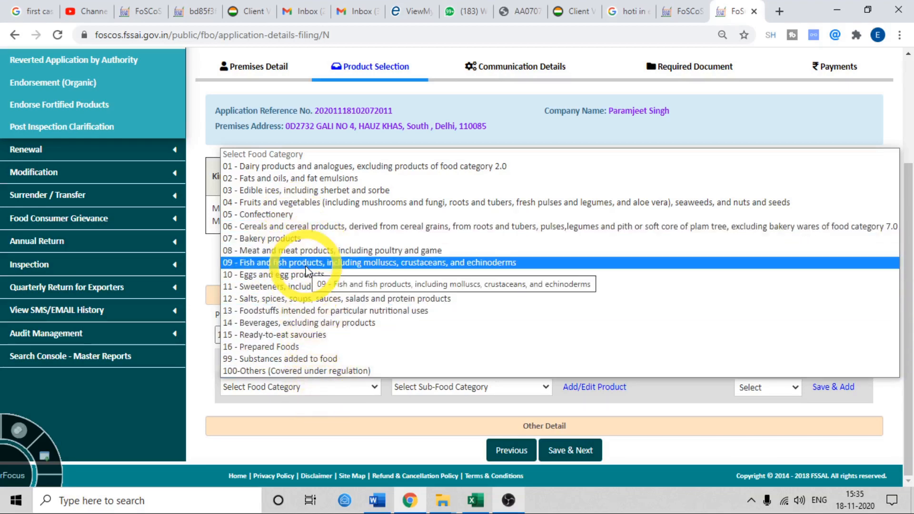
pyautogui.click(277, 335)
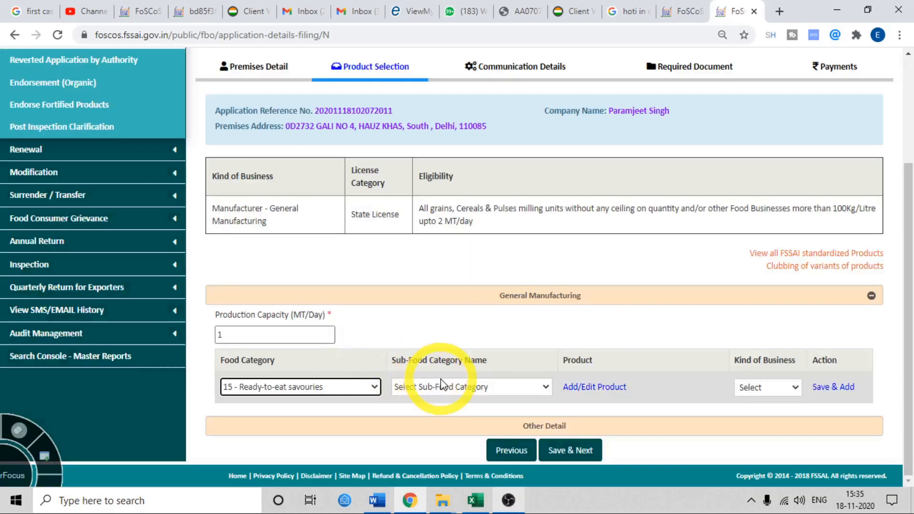
pyautogui.click(450, 387)
pyautogui.click(463, 413)
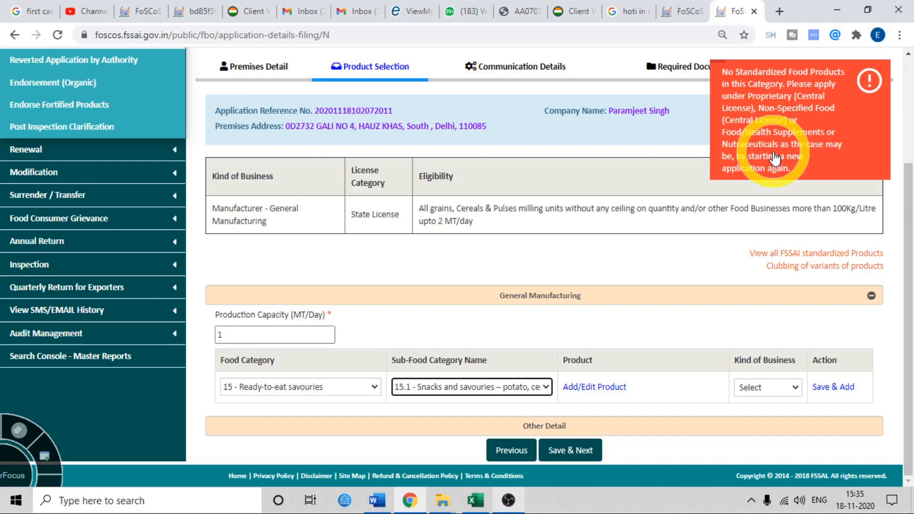
# Step: Choose food category 10 - Eggs and egg products with sub-food category 10.1 - Fresh eggs
pyautogui.click(279, 394)
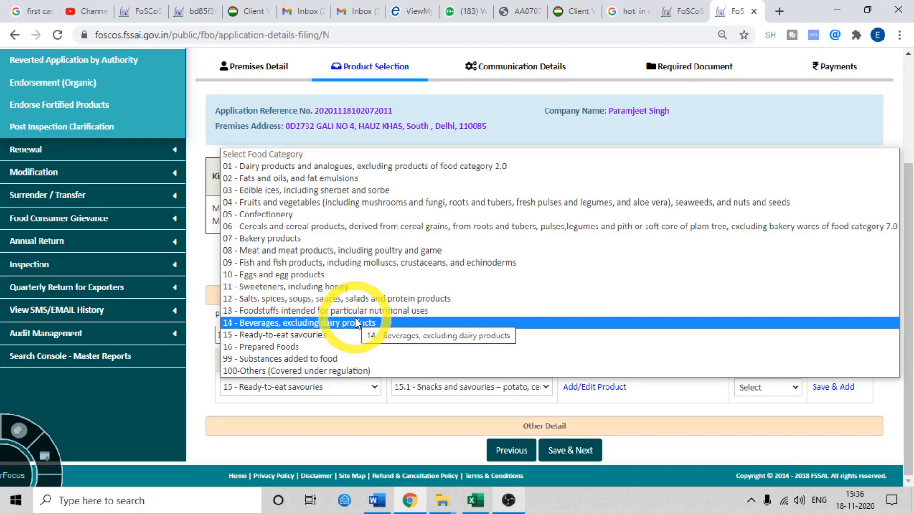
pyautogui.click(327, 275)
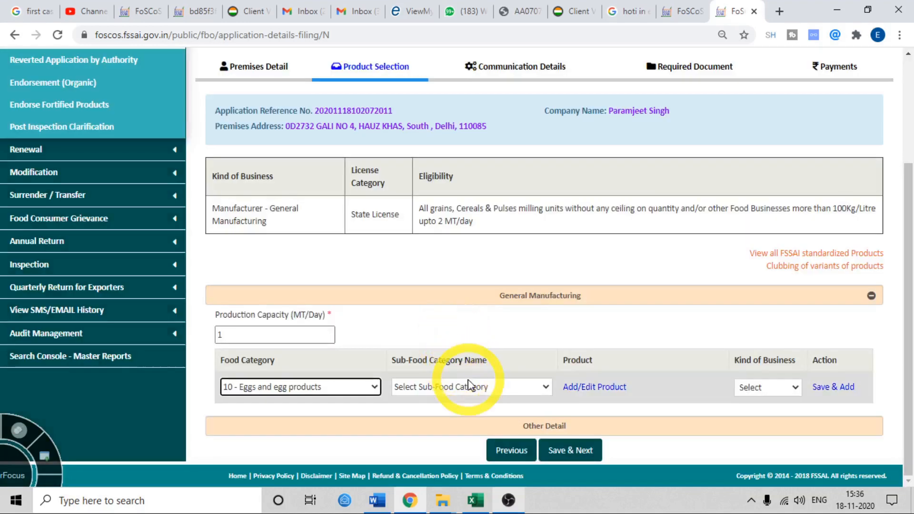
pyautogui.click(482, 385)
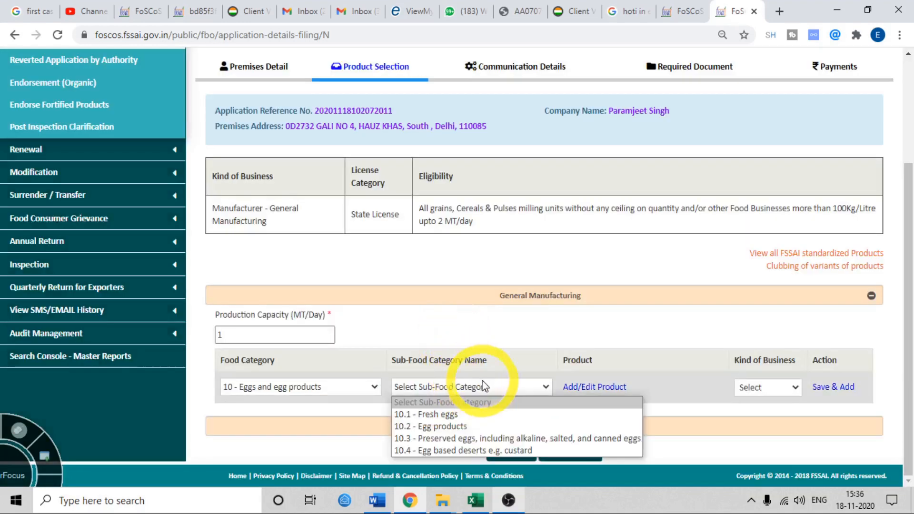
pyautogui.click(487, 414)
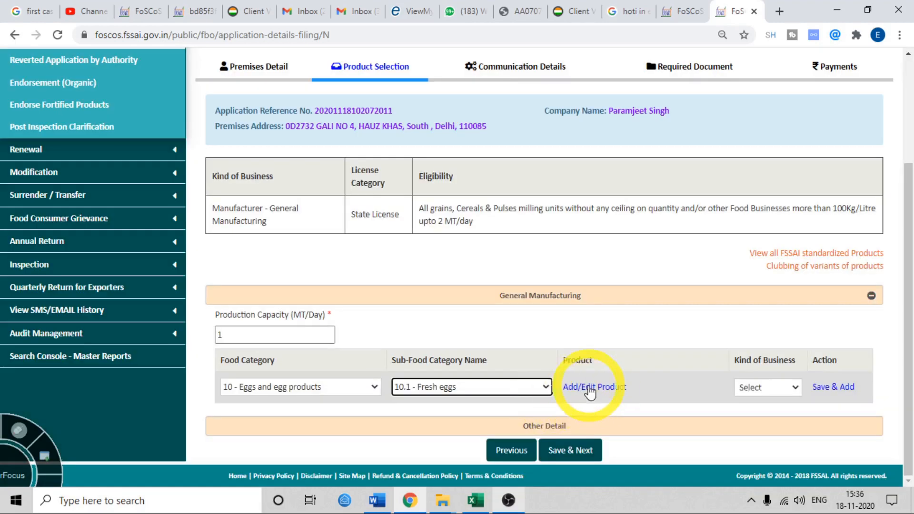
# Step: Add the product Fresh Eggs [10.1], set its kind of business to Repacker and save the product entry
pyautogui.click(590, 389)
pyautogui.click(316, 193)
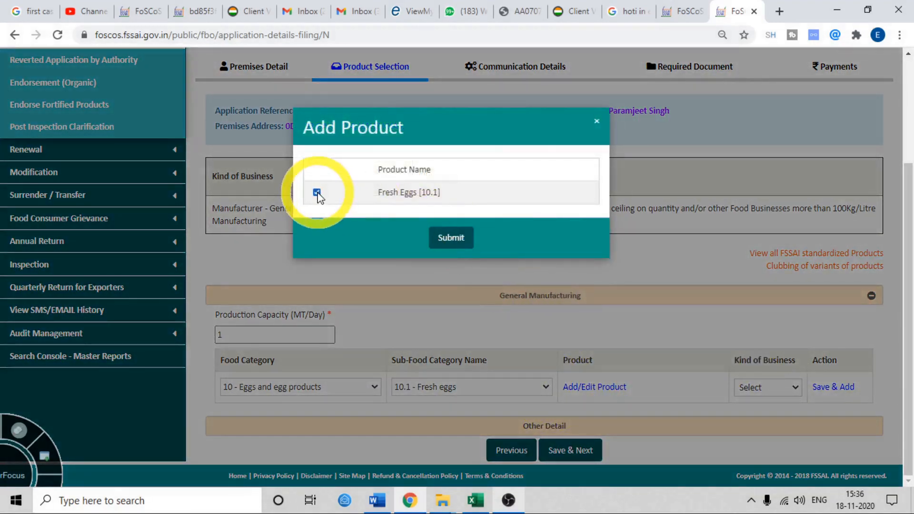
pyautogui.click(438, 238)
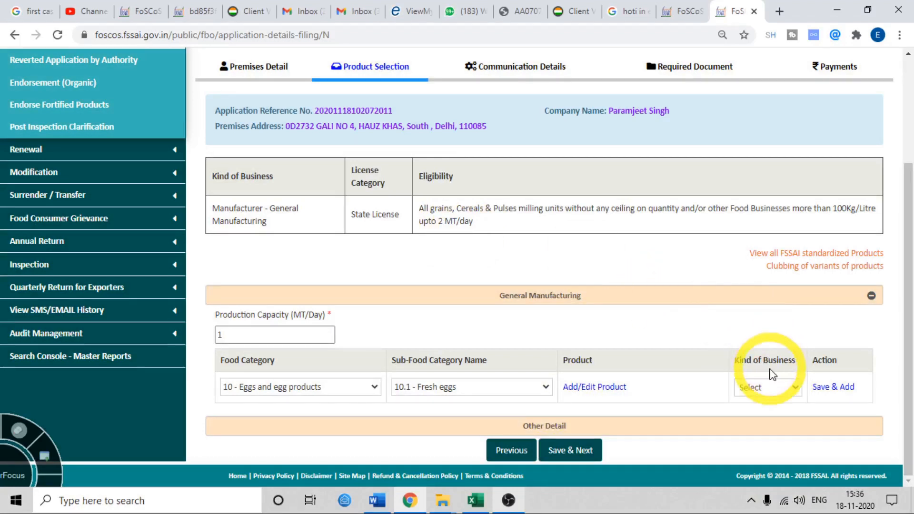
pyautogui.click(769, 387)
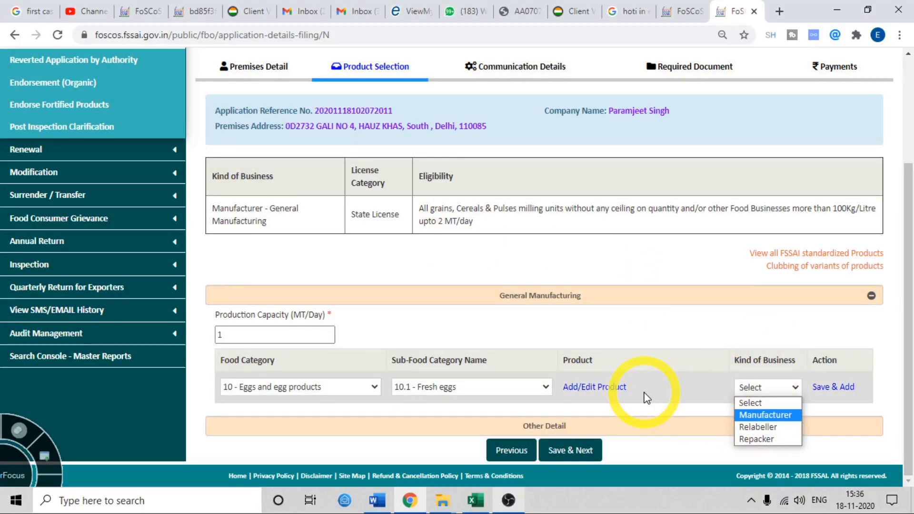
pyautogui.click(771, 438)
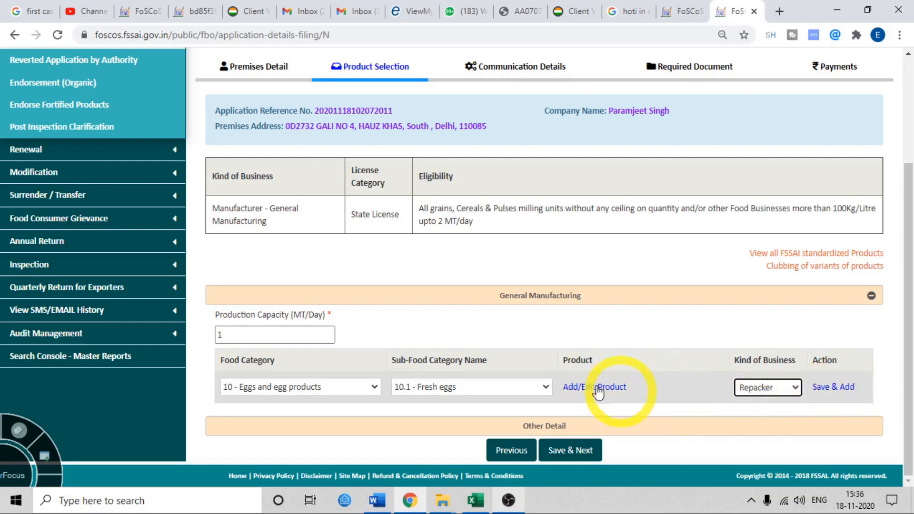
pyautogui.click(834, 387)
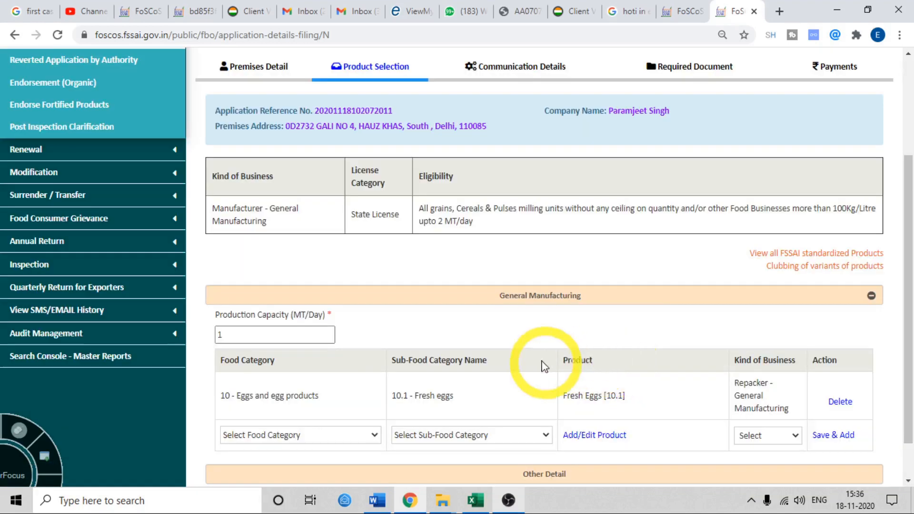
# Step: Check the available food categories without adding another product, and save the product selection to continue to the communication details
pyautogui.scroll(-1, 562, 350)
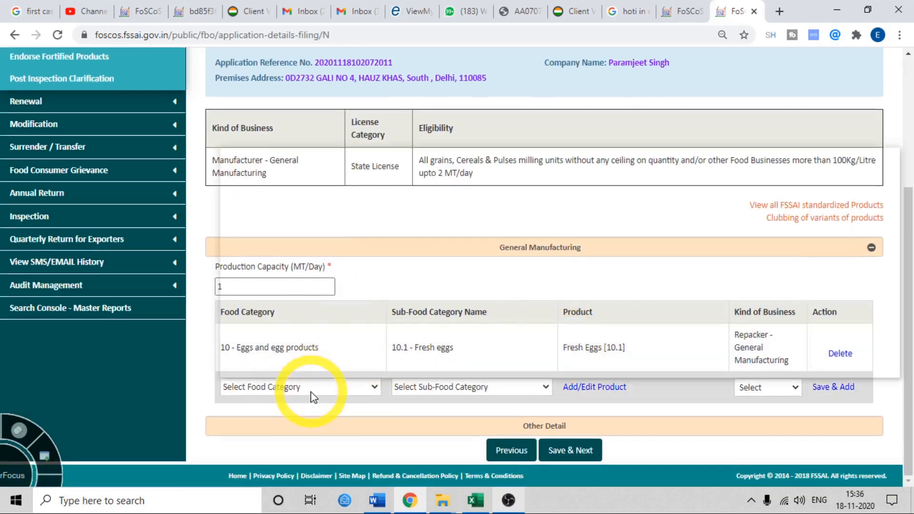
pyautogui.click(314, 394)
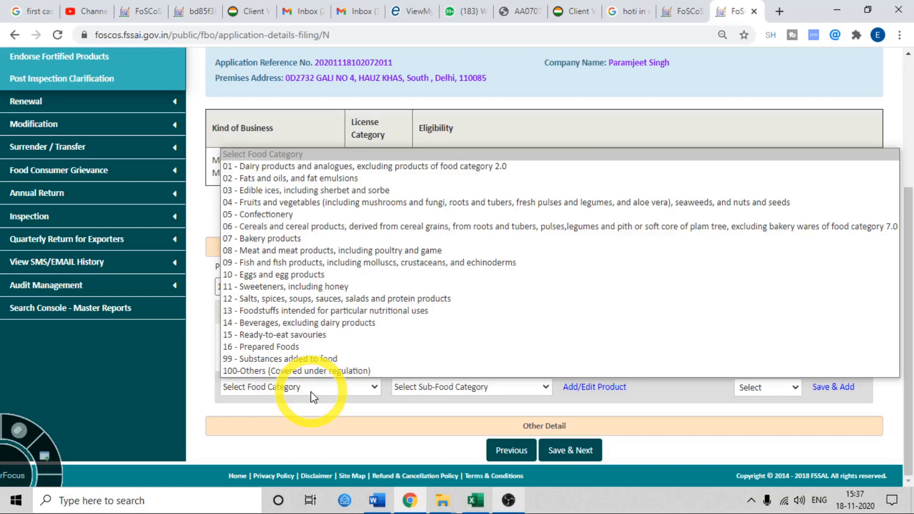
pyautogui.click(316, 418)
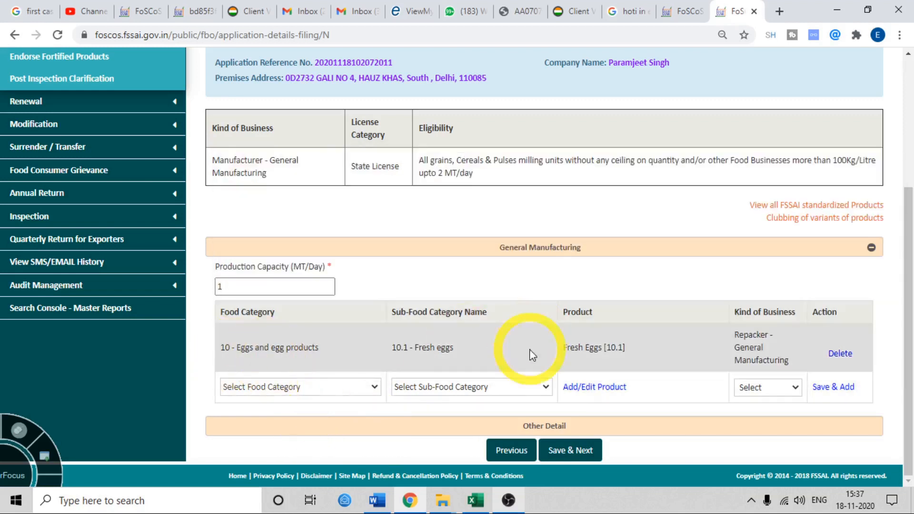
pyautogui.click(554, 451)
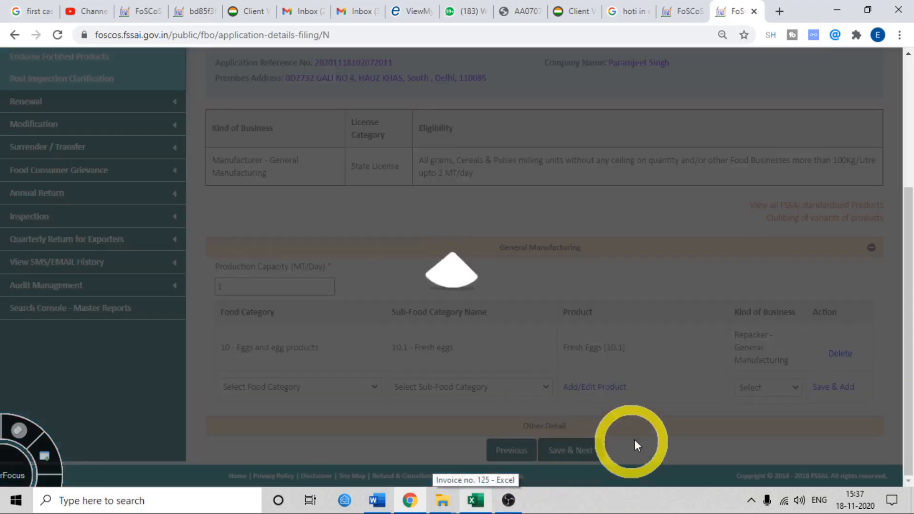
# Step: Set the correspondence address as the same as the registered address in the communication details
pyautogui.scroll(-3, 495, 350)
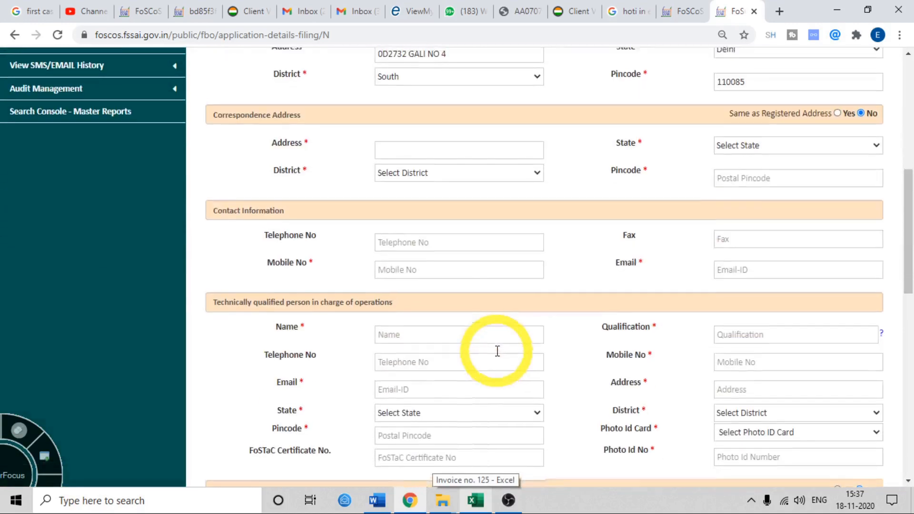
pyautogui.scroll(5, 495, 350)
pyautogui.scroll(-3, 572, 357)
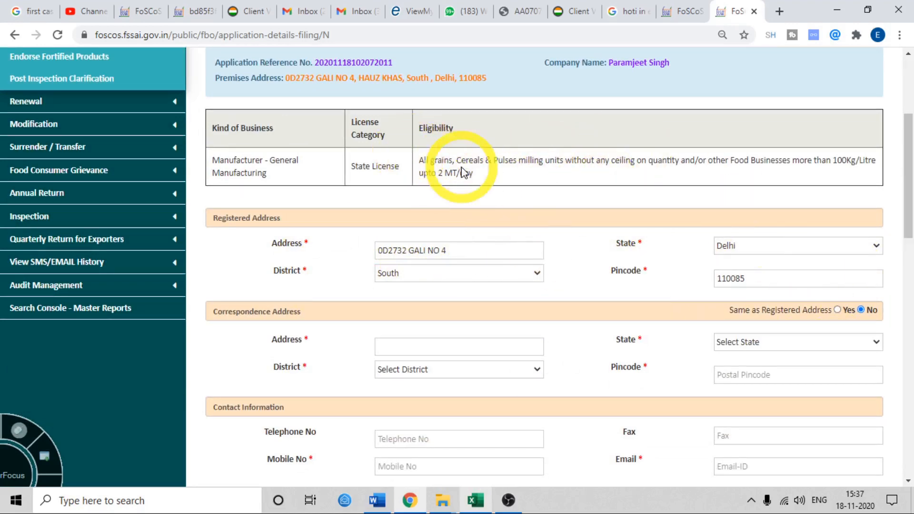
pyautogui.scroll(2, 461, 172)
pyautogui.scroll(-2, 463, 168)
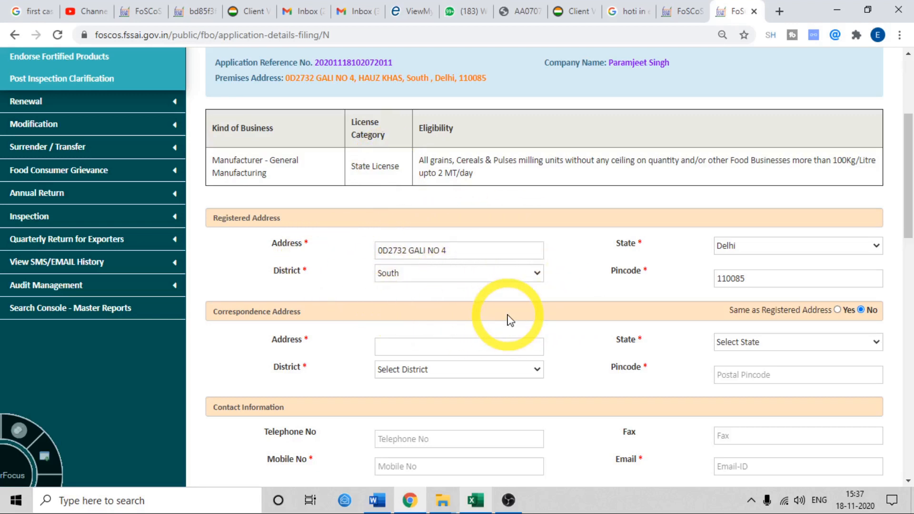
pyautogui.scroll(2, 301, 102)
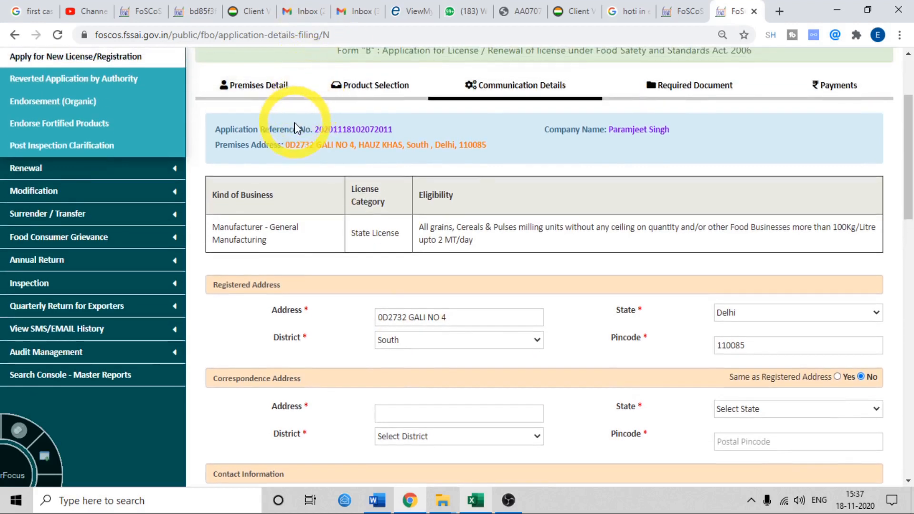
pyautogui.scroll(-4, 542, 316)
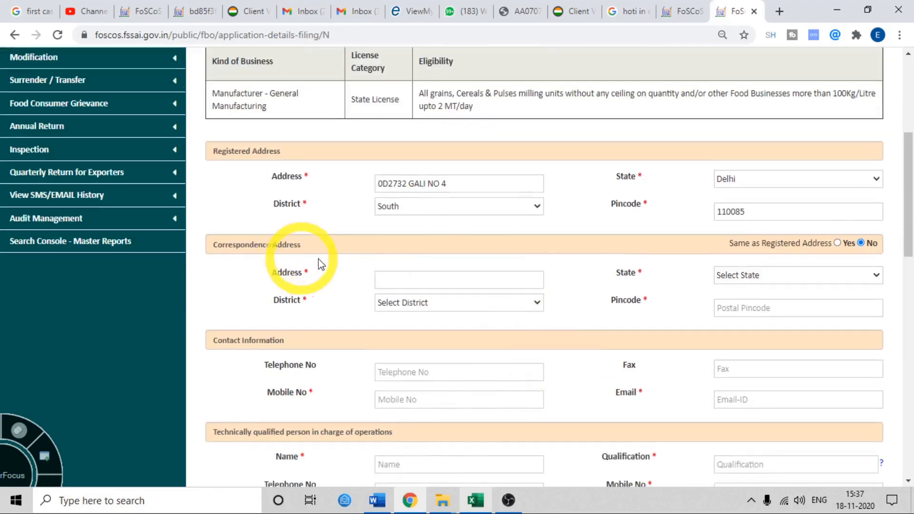
pyautogui.click(837, 243)
# Step: Fill in the technically qualified person's name, contact details and address, with qualification b tech in production and Pan Card as photo ID
pyautogui.scroll(-5, 514, 317)
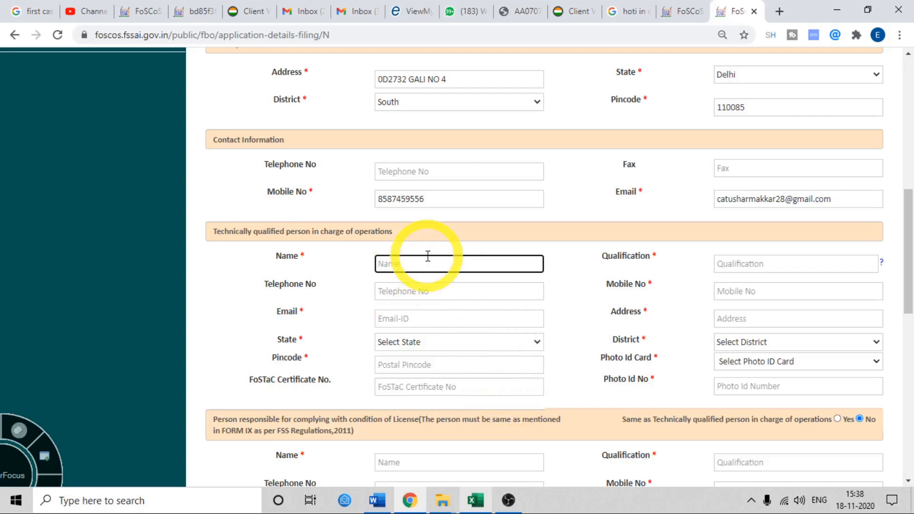
pyautogui.write('Tushar')
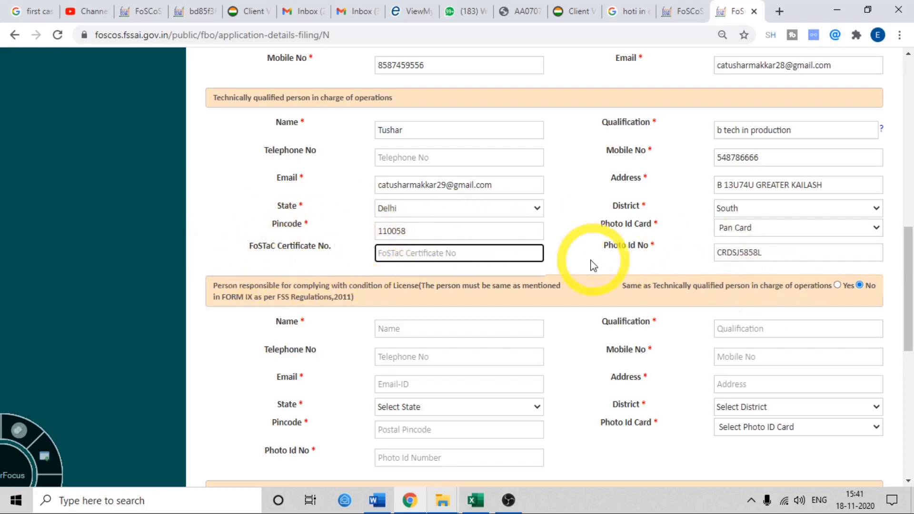
# Step: Correct the technically qualified person's mobile number and mark the person responsible for license conditions as the same person
pyautogui.scroll(-3, 592, 266)
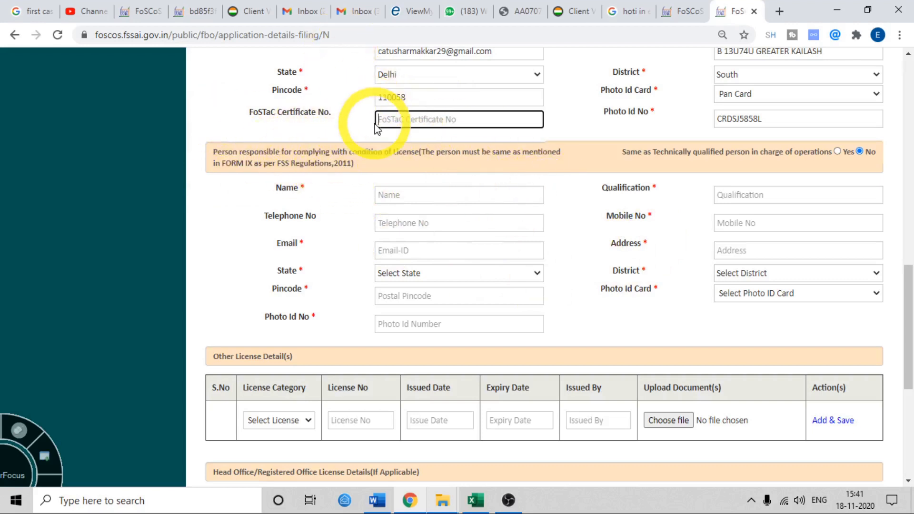
pyautogui.scroll(3, 378, 126)
pyautogui.scroll(-3, 391, 162)
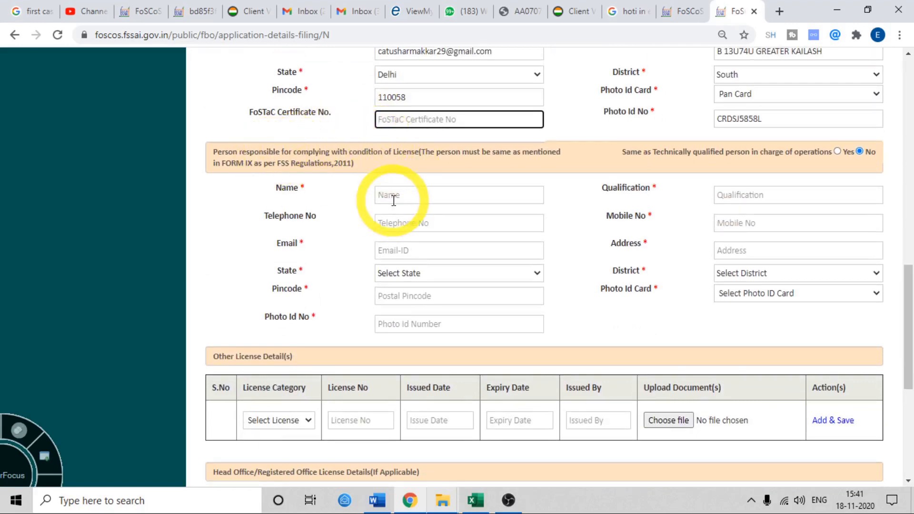
pyautogui.scroll(3, 393, 200)
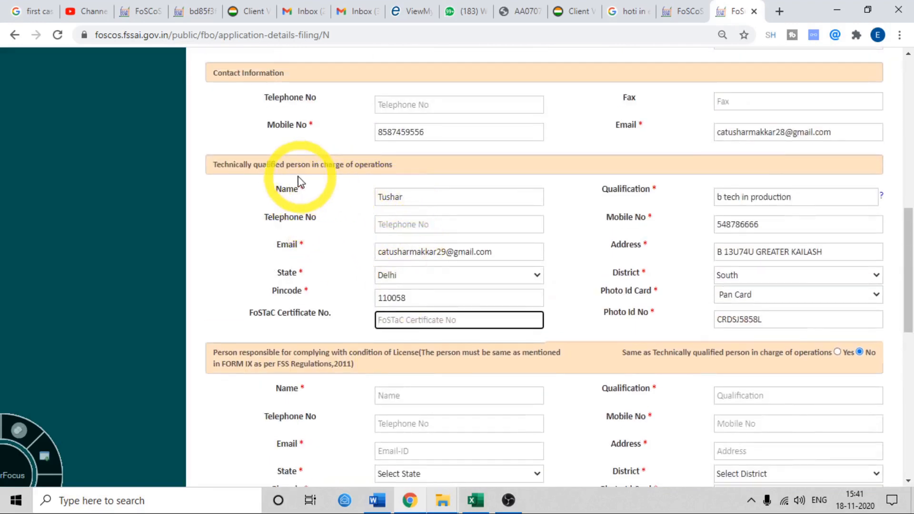
pyautogui.scroll(-3, 351, 255)
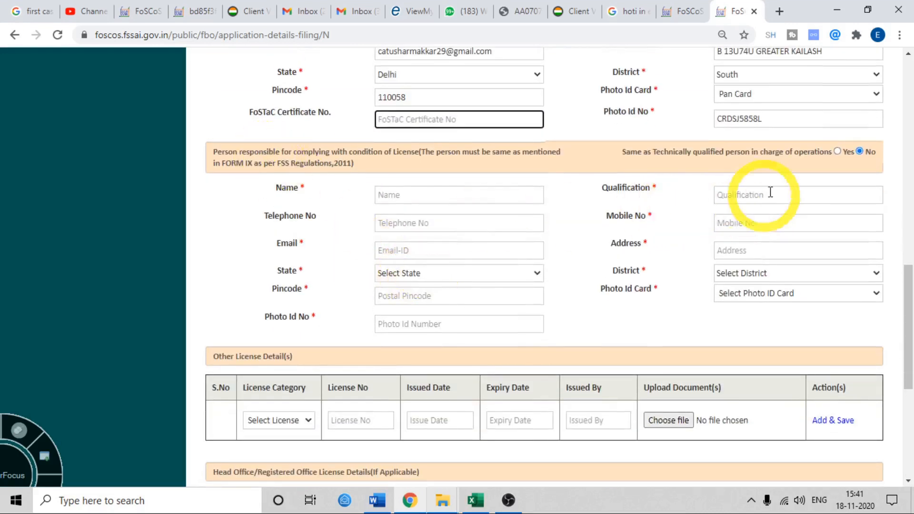
pyautogui.click(837, 151)
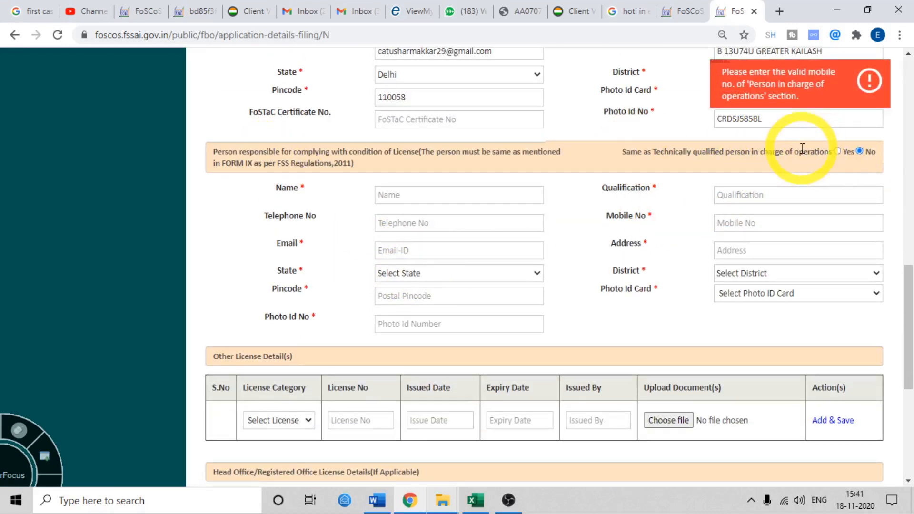
pyautogui.scroll(2, 802, 150)
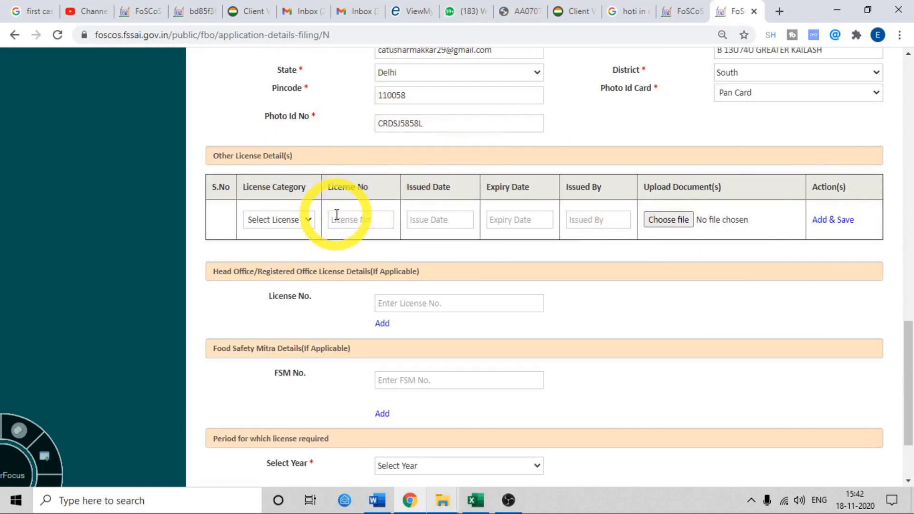
# Step: Check the category options for other licenses without choosing one, and set the required license period to 1 year
pyautogui.click(308, 220)
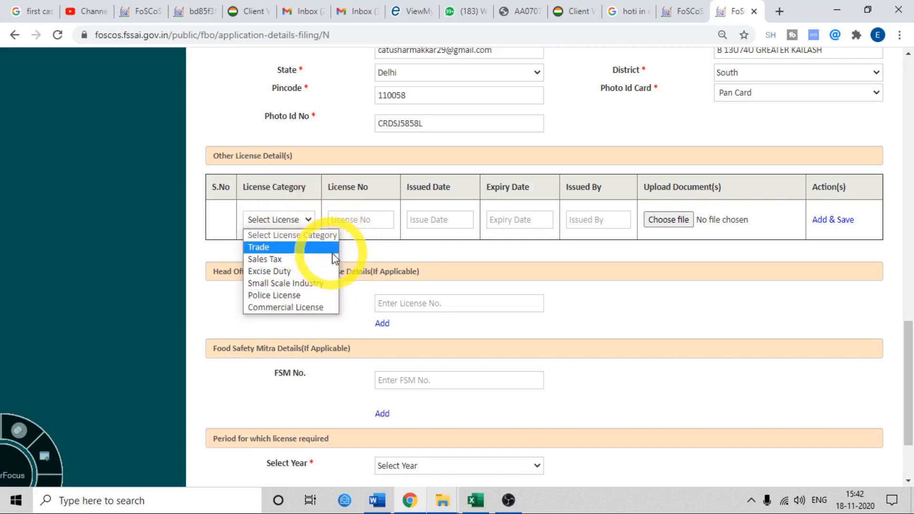
pyautogui.click(447, 239)
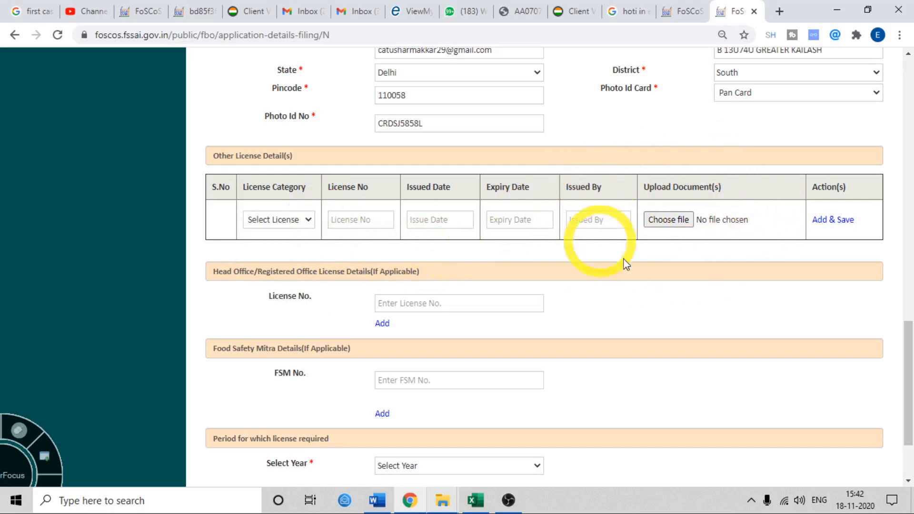
pyautogui.scroll(-2, 619, 226)
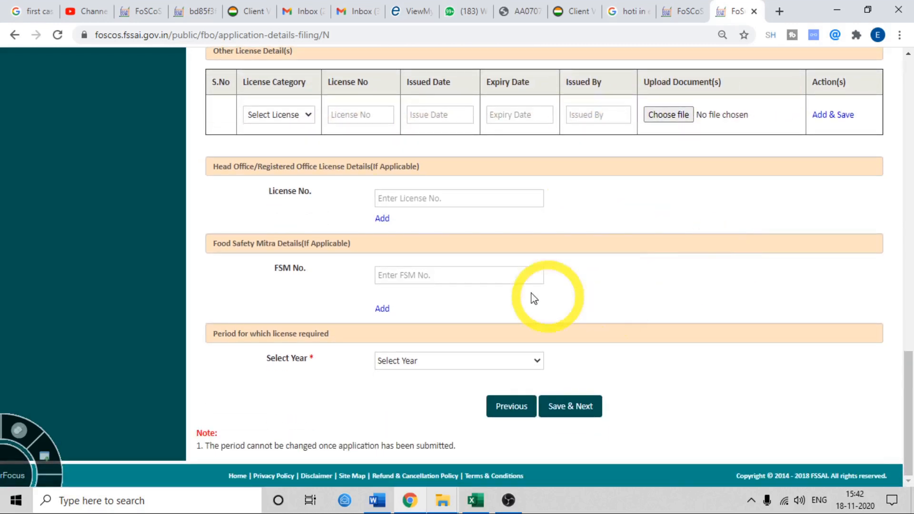
pyautogui.click(422, 367)
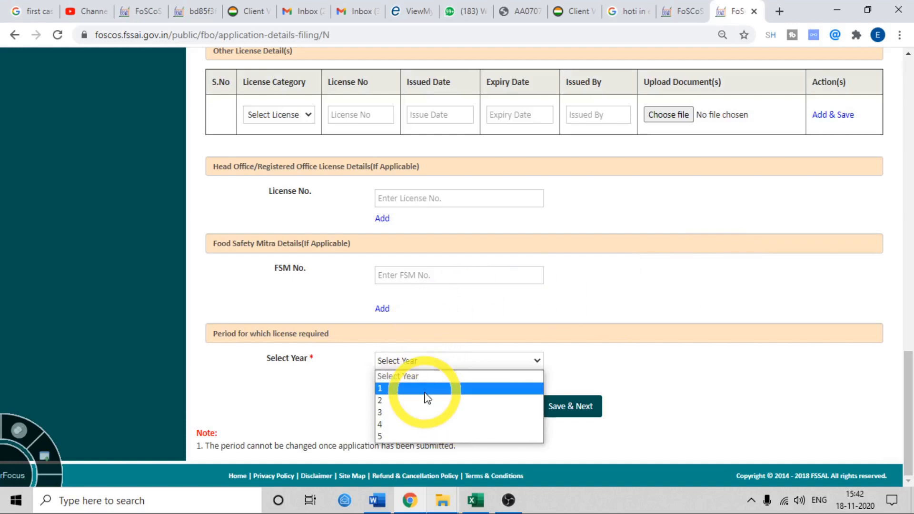
pyautogui.click(426, 388)
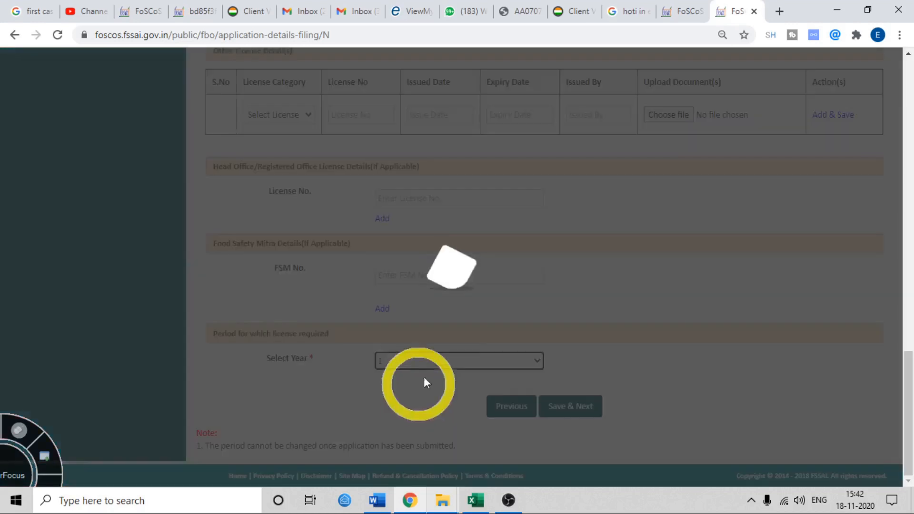
# Step: Review the entered communication details and total application fee, and save them to continue to the required documents
pyautogui.scroll(7, 603, 298)
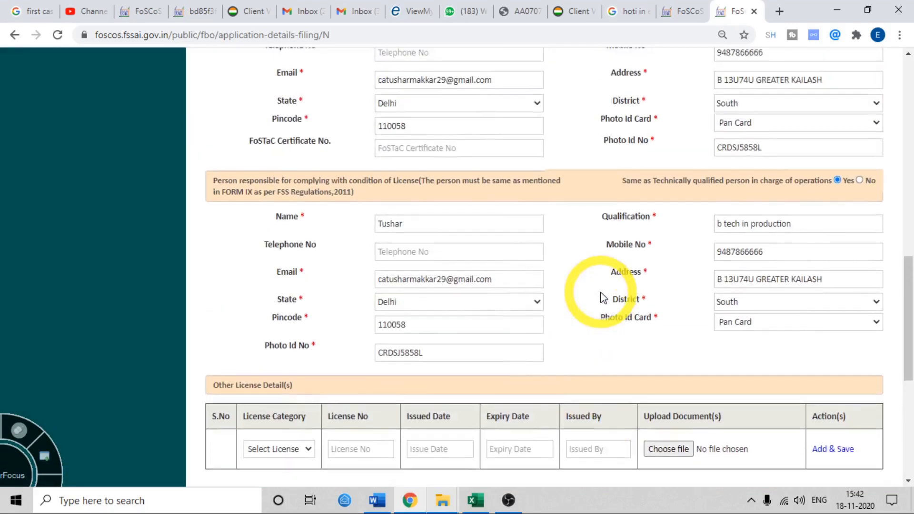
pyautogui.scroll(-7, 602, 298)
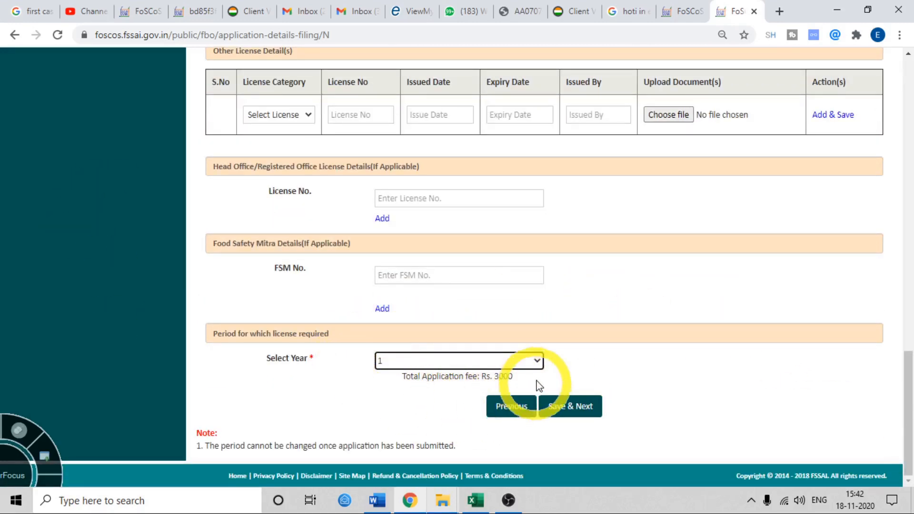
pyautogui.moveTo(499, 377); pyautogui.dragTo(524, 379)
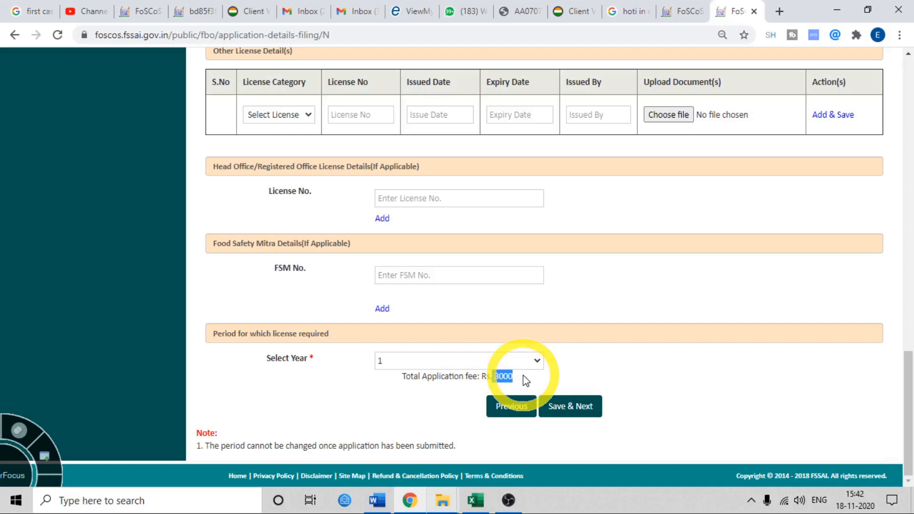
pyautogui.click(491, 365)
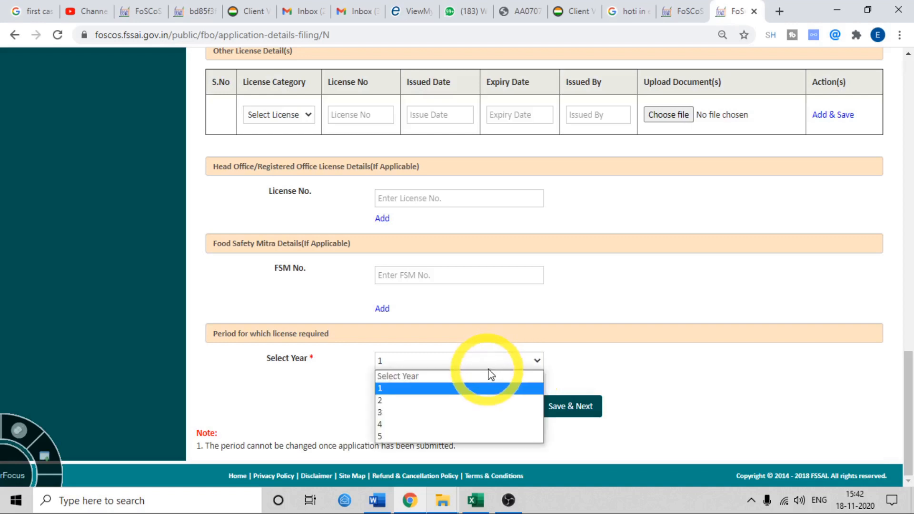
pyautogui.click(333, 394)
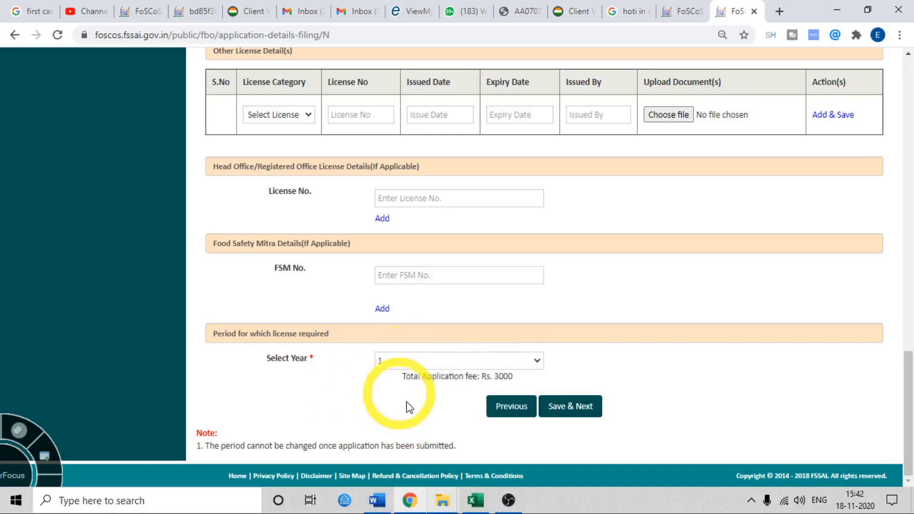
pyautogui.scroll(6, 362, 381)
pyautogui.scroll(-6, 387, 384)
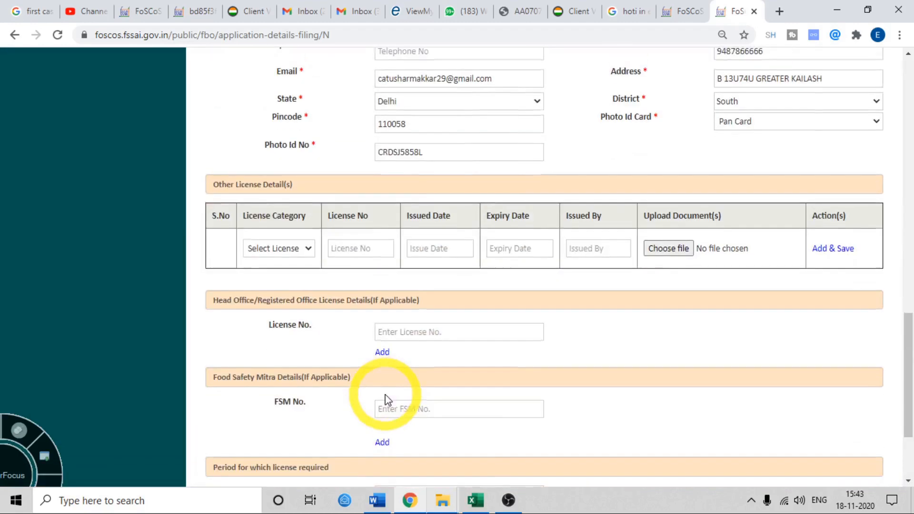
pyautogui.click(549, 412)
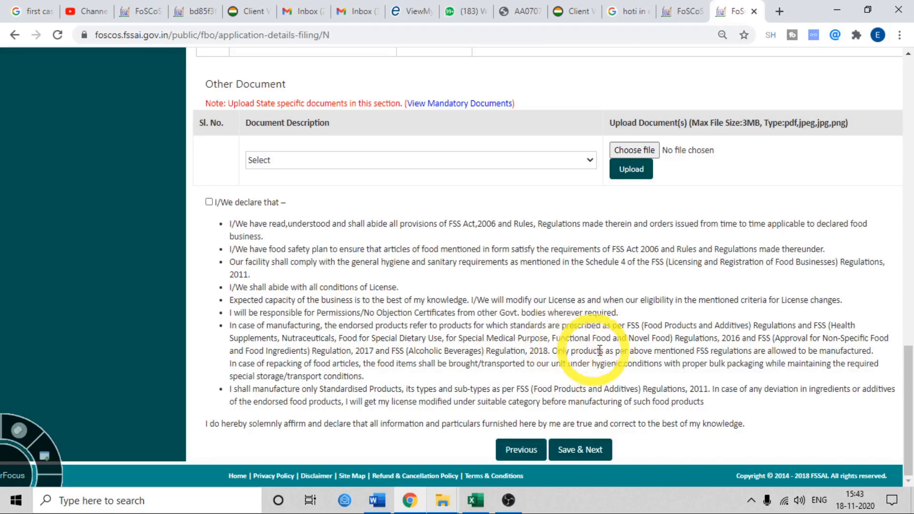
# Step: Examine the mandatory document list from its beginning, including the upload rules and the production unit photograph requirement
pyautogui.scroll(15, 591, 372)
pyautogui.scroll(5, 513, 332)
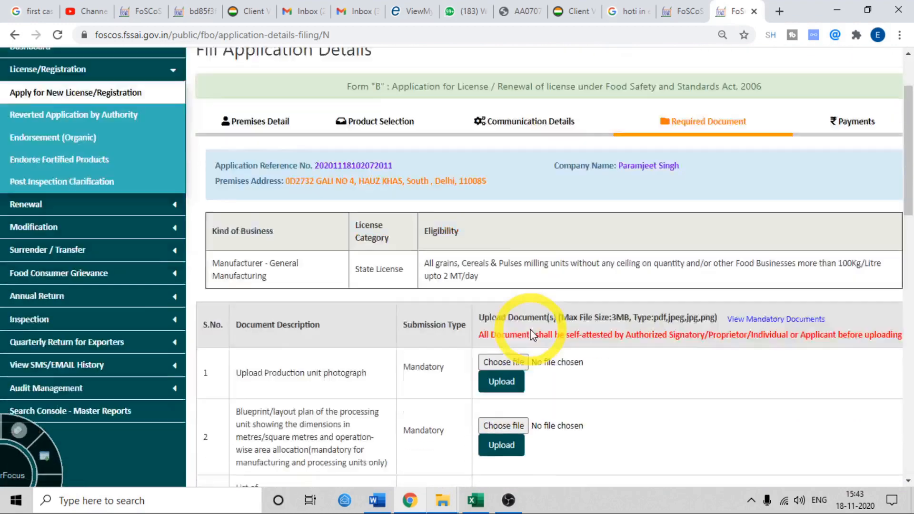
pyautogui.scroll(-5, 500, 262)
pyautogui.scroll(3, 572, 235)
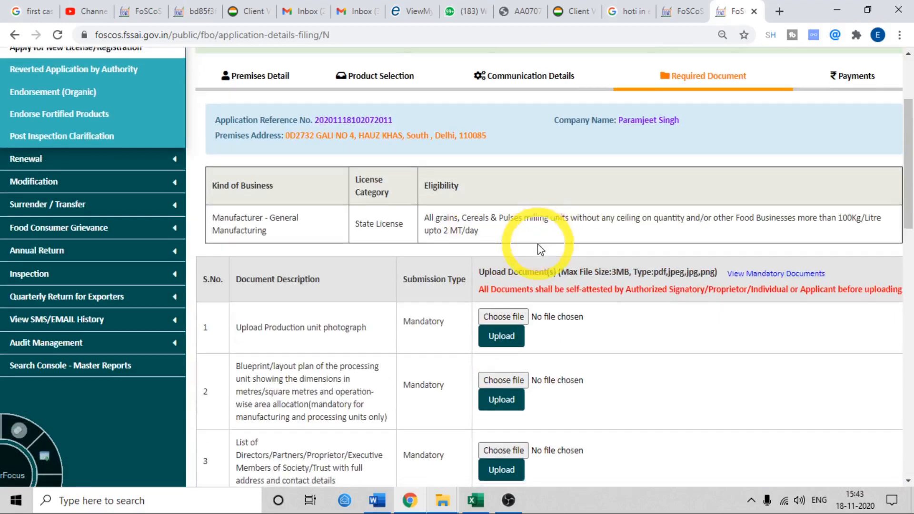
pyautogui.scroll(-5, 541, 249)
pyautogui.scroll(3, 538, 247)
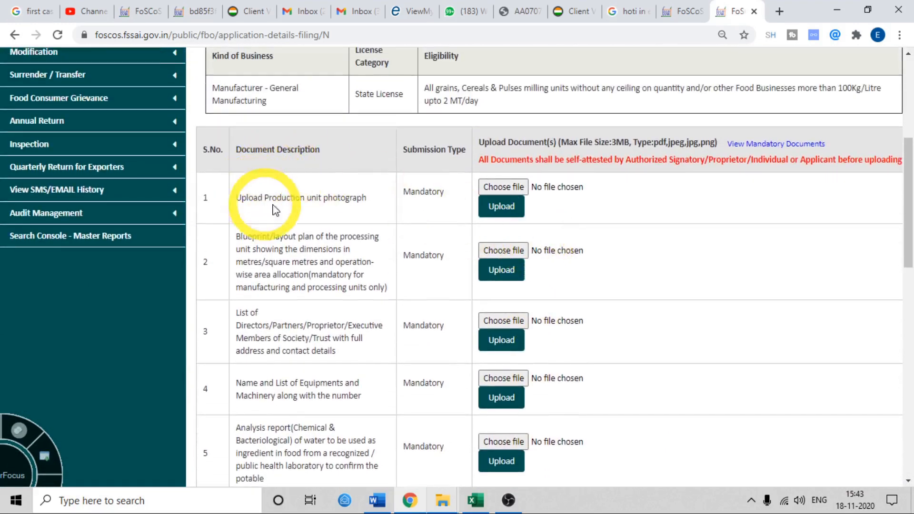
pyautogui.scroll(-2, 347, 244)
pyautogui.scroll(2, 390, 174)
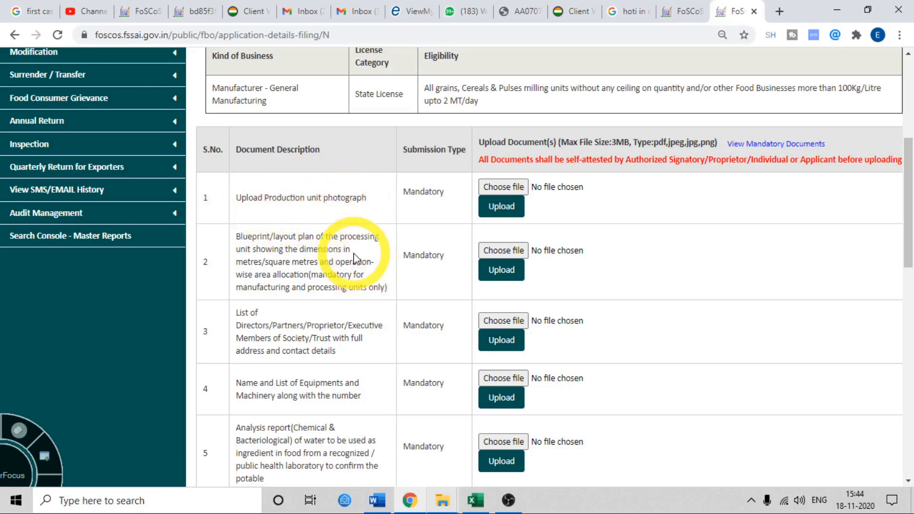
# Step: Read the requirements for the layout plan, list of directors or proprietor, equipment list and water analysis report
pyautogui.scroll(-3, 354, 255)
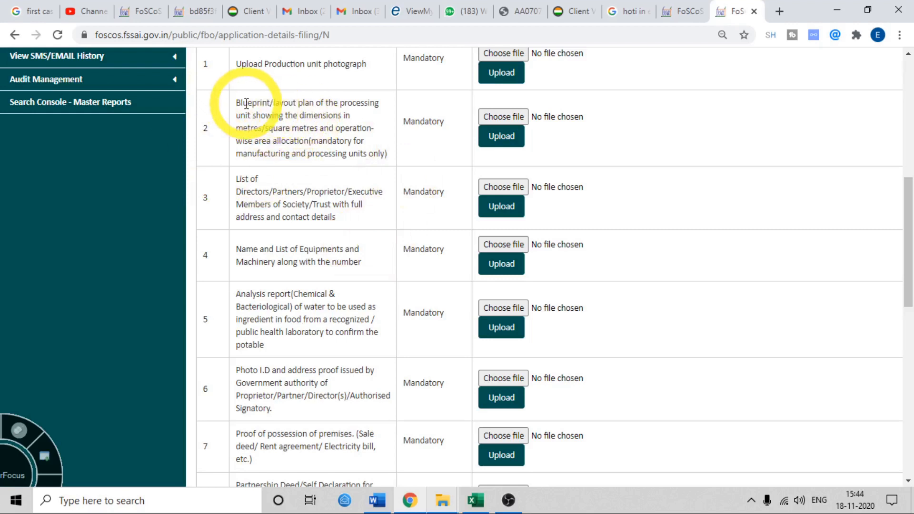
pyautogui.moveTo(237, 103); pyautogui.dragTo(316, 119)
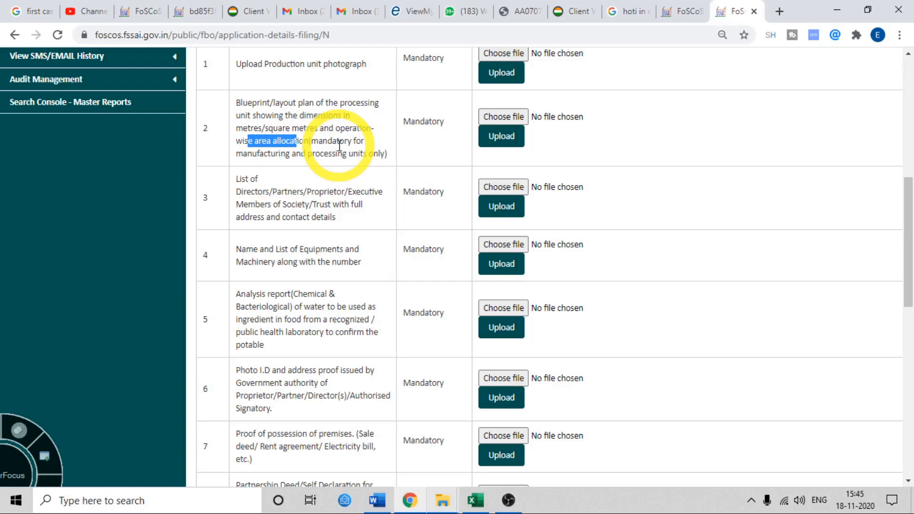
pyautogui.click(279, 179)
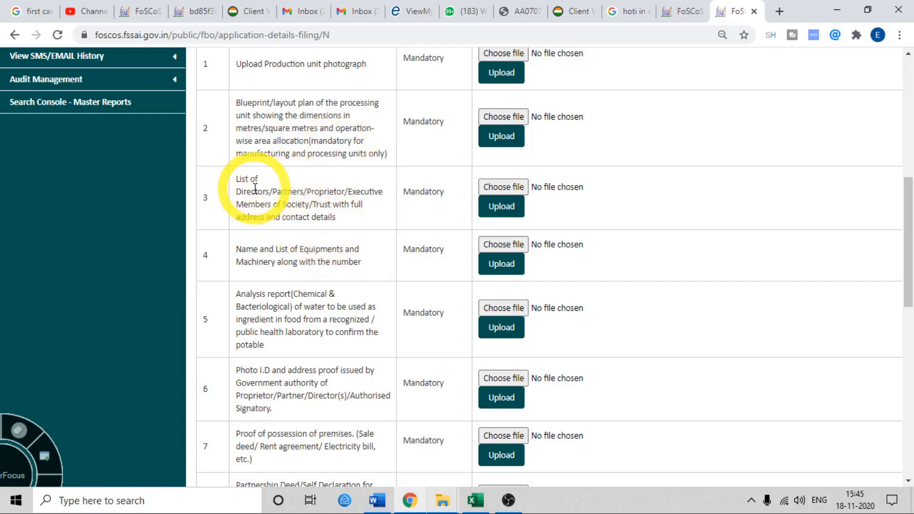
pyautogui.doubleClick(288, 193)
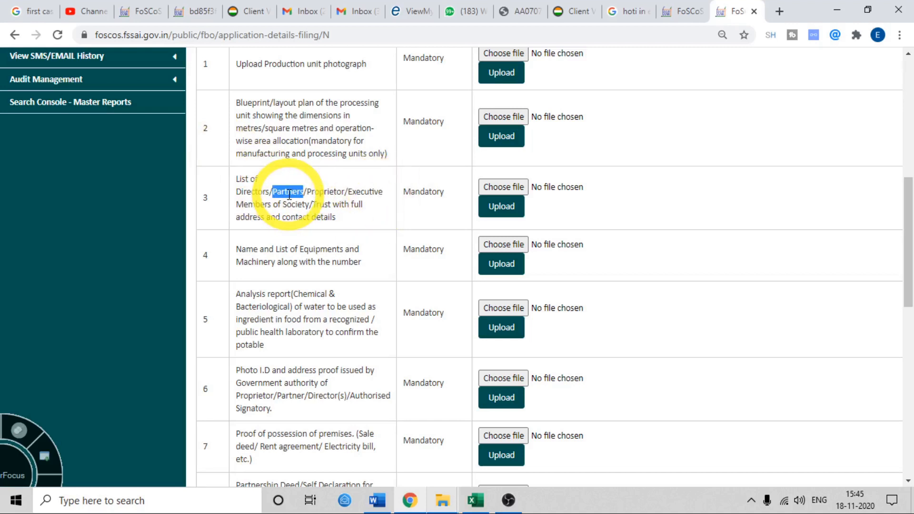
pyautogui.doubleClick(328, 193)
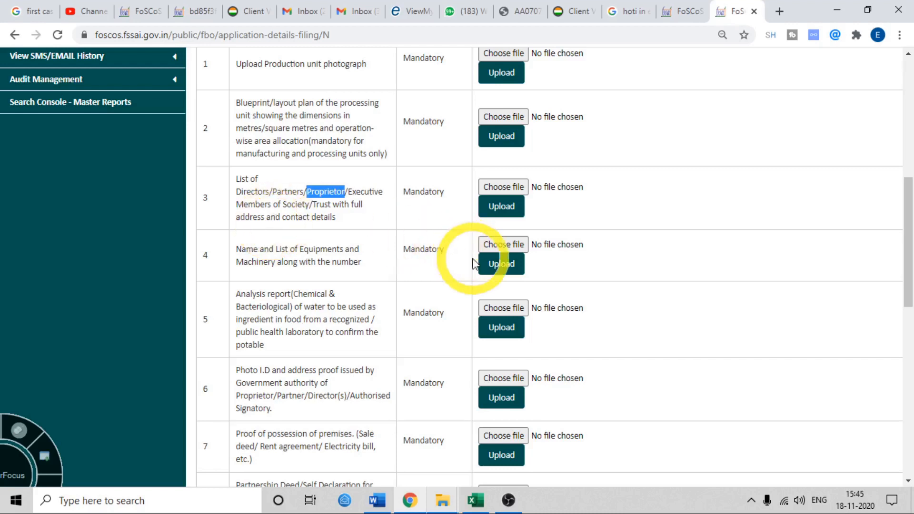
pyautogui.moveTo(240, 248); pyautogui.dragTo(347, 266)
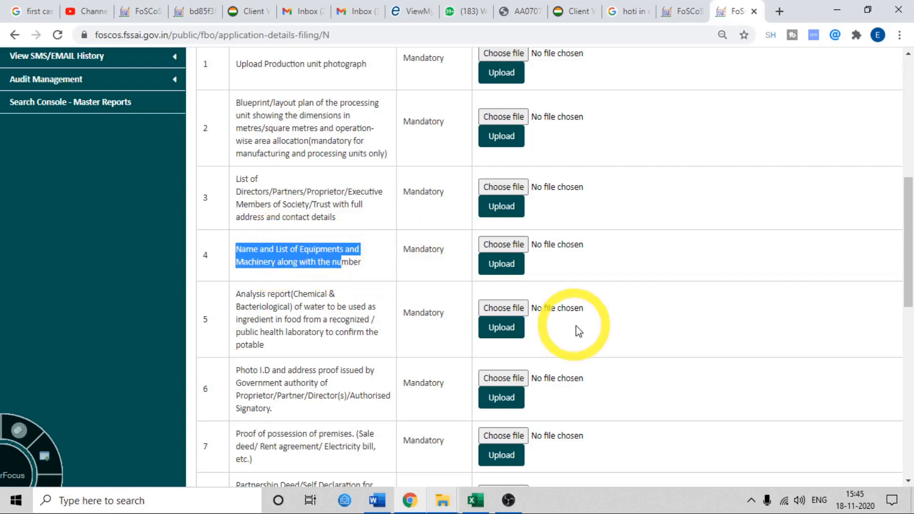
pyautogui.click(247, 296)
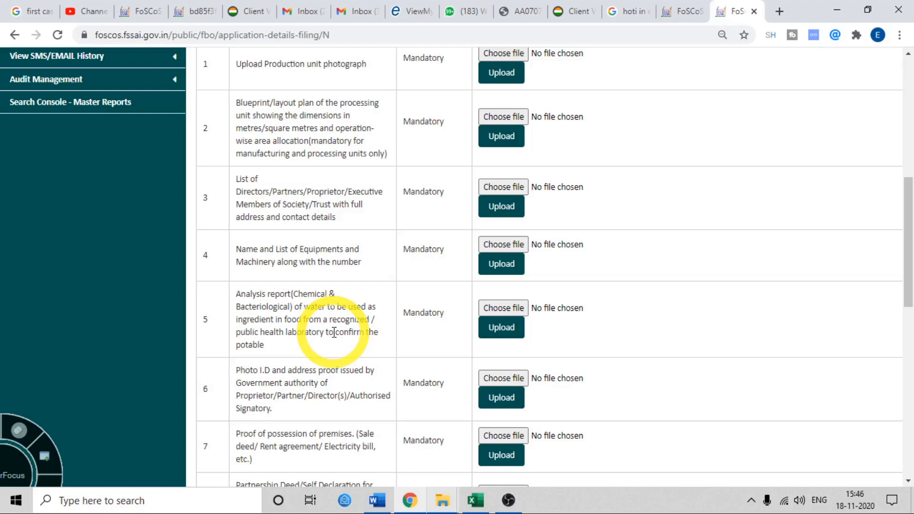
# Step: Read the requirements for photo ID, proof of premises possession, firm constitution document and Form IX nomination
pyautogui.scroll(-1, 328, 343)
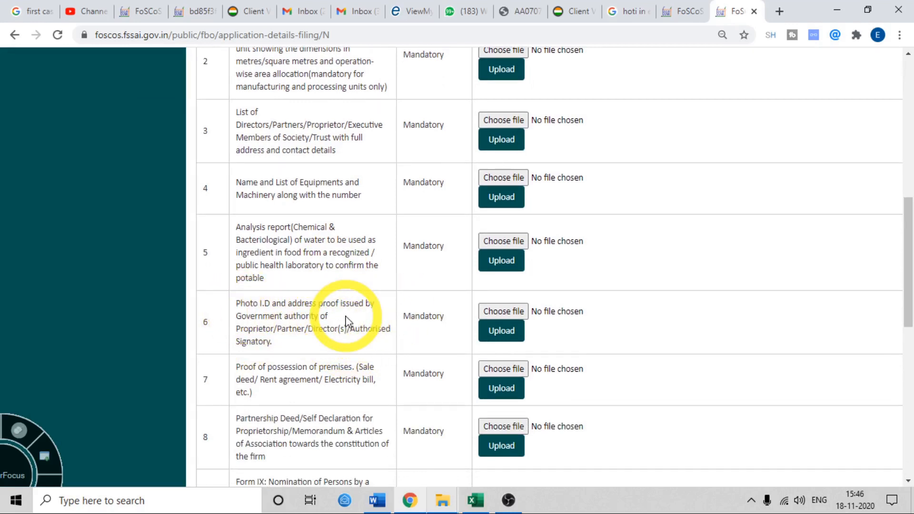
pyautogui.scroll(-1, 347, 320)
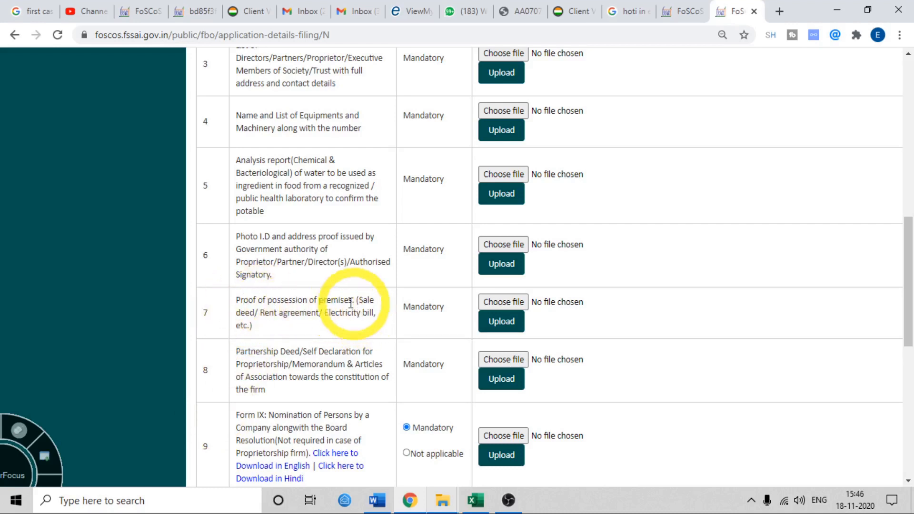
pyautogui.moveTo(269, 314); pyautogui.dragTo(370, 313)
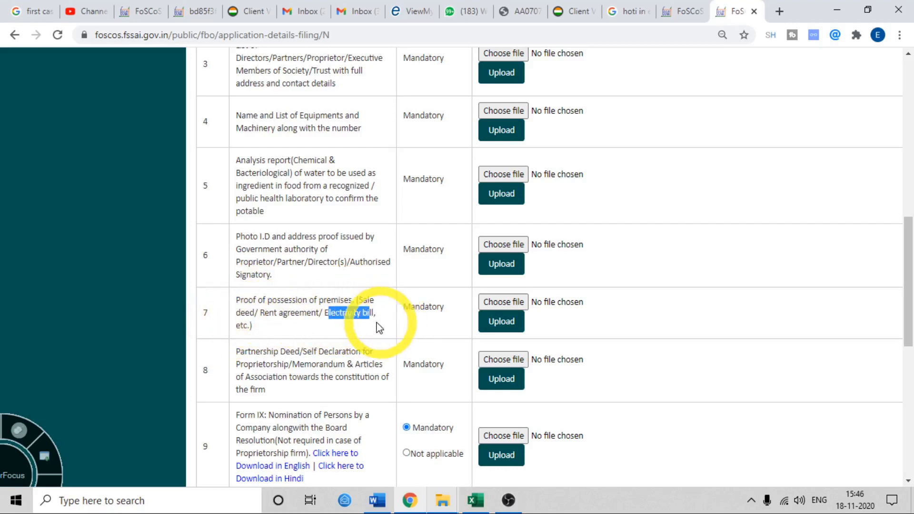
pyautogui.scroll(-3, 257, 313)
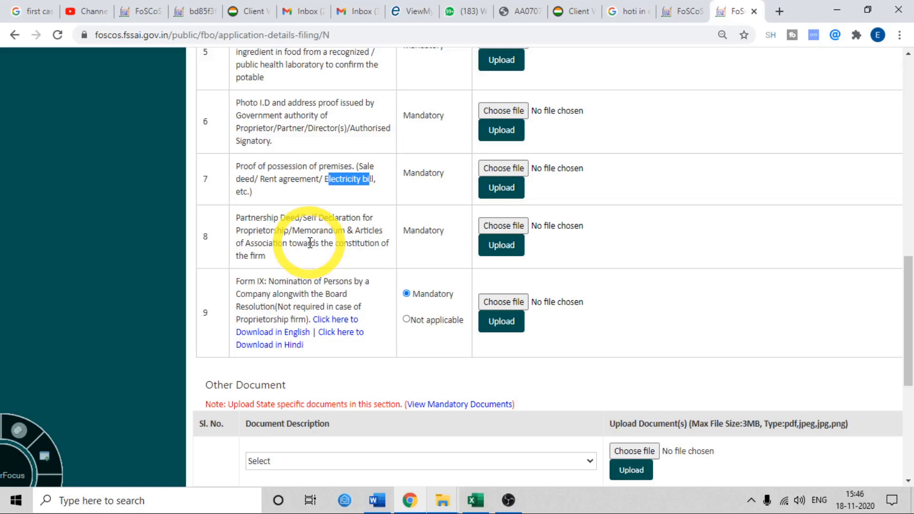
pyautogui.click(310, 243)
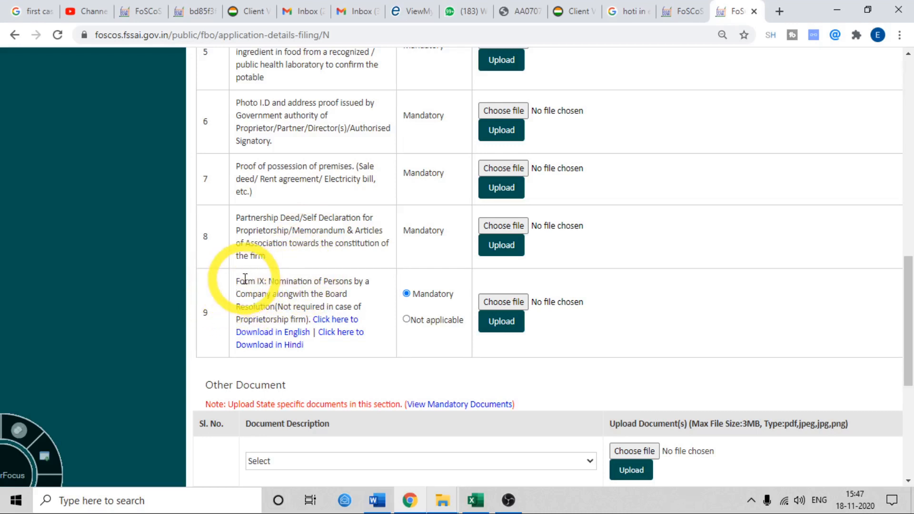
pyautogui.moveTo(240, 279); pyautogui.dragTo(294, 286)
pyautogui.click(329, 298)
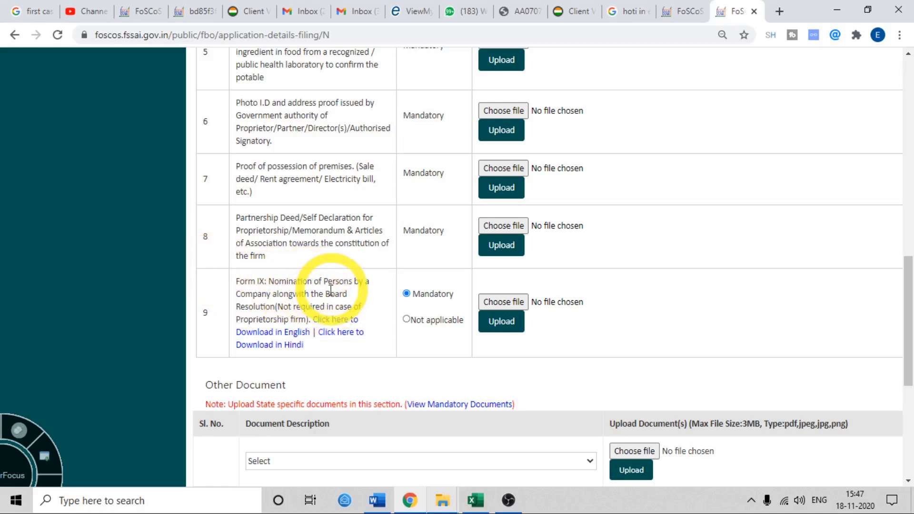
pyautogui.moveTo(275, 296); pyautogui.dragTo(335, 297)
pyautogui.click(266, 305)
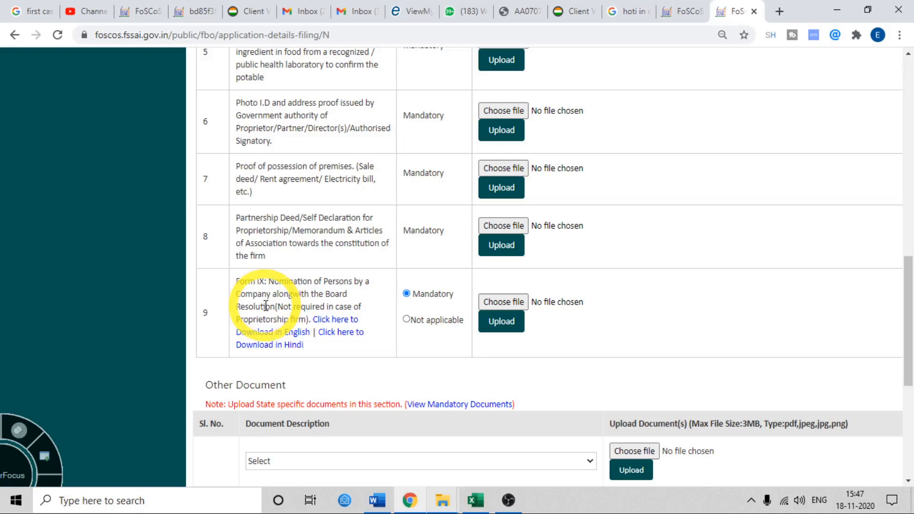
# Step: Open the English version of Form IX, look through the nomination form, and return to the application
pyautogui.click(293, 333)
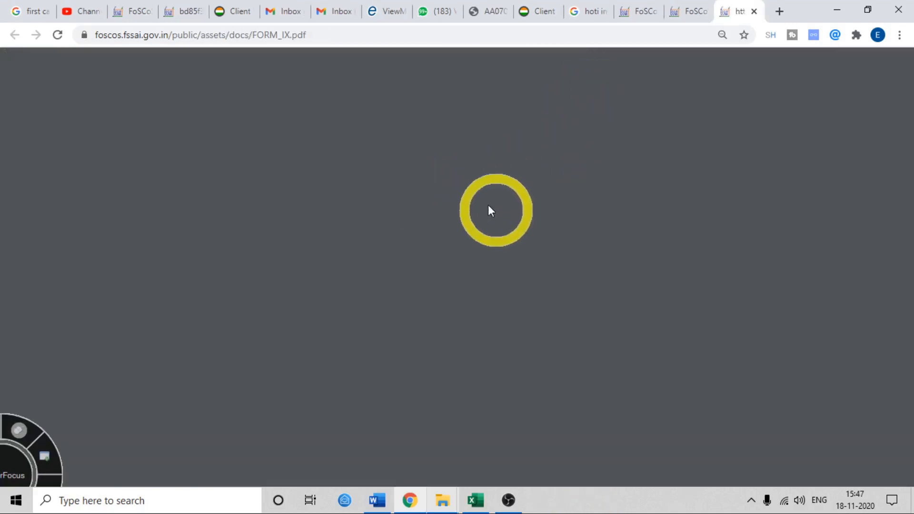
pyautogui.scroll(2, 460, 223)
pyautogui.scroll(-2, 468, 220)
pyautogui.scroll(-4, 467, 219)
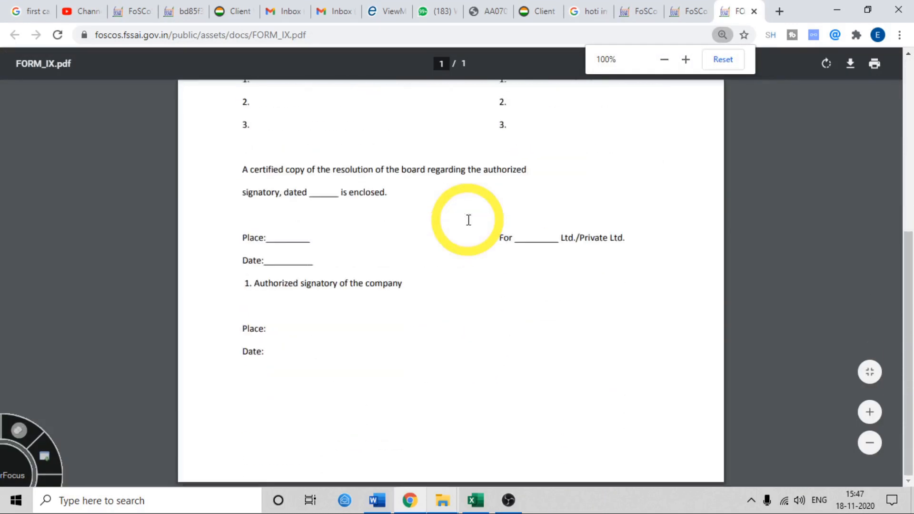
pyautogui.scroll(6, 467, 245)
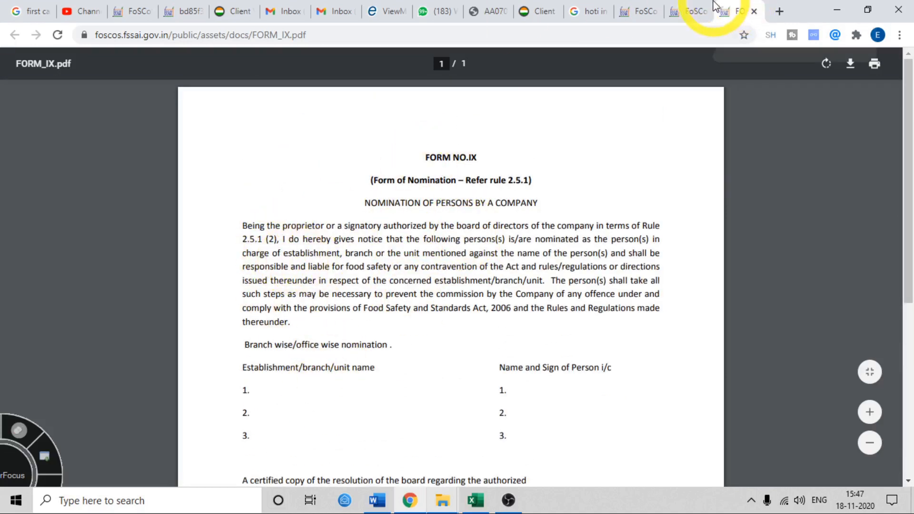
pyautogui.click(689, 11)
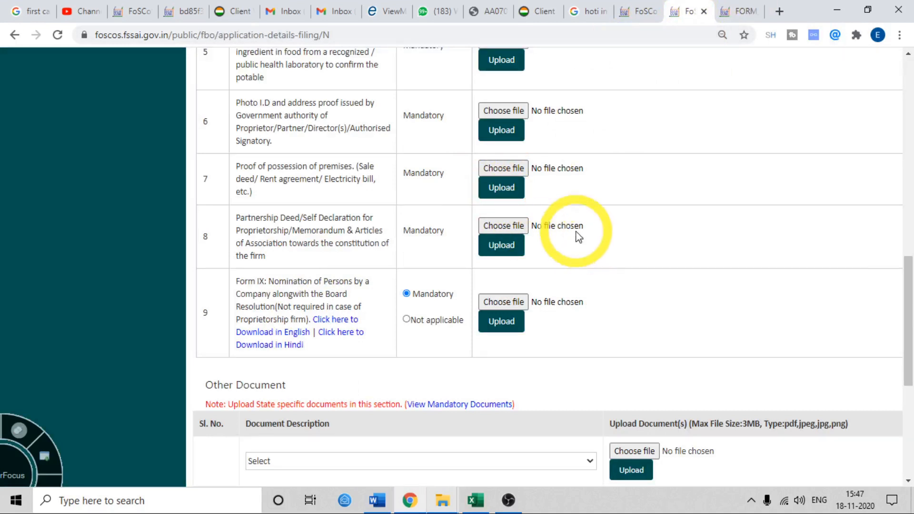
# Step: Try FSMS Plan and Water Test Report as the document type in the Other Document section
pyautogui.scroll(-4, 609, 266)
pyautogui.click(289, 262)
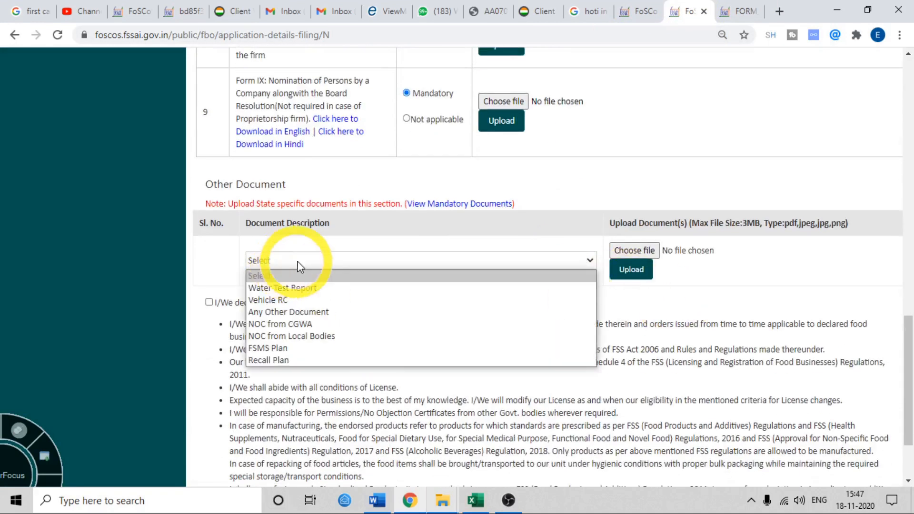
pyautogui.click(344, 349)
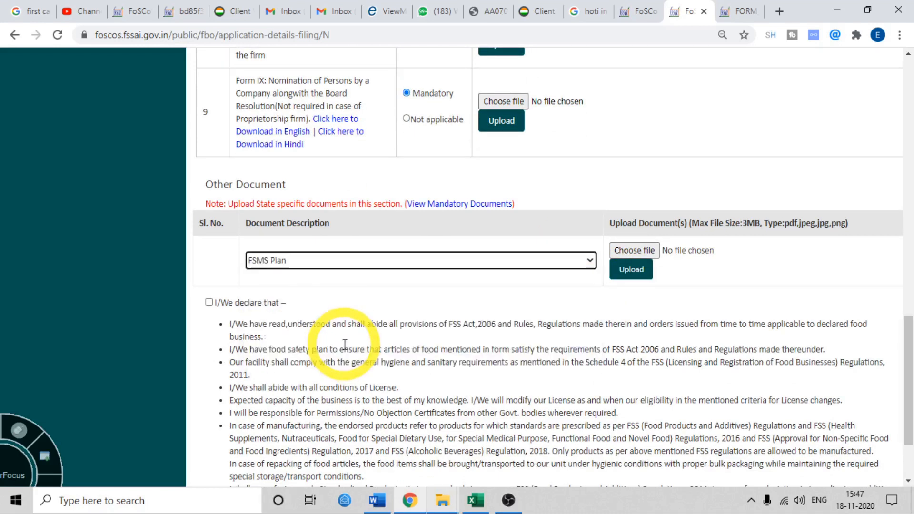
pyautogui.click(324, 269)
pyautogui.click(318, 268)
pyautogui.click(318, 268)
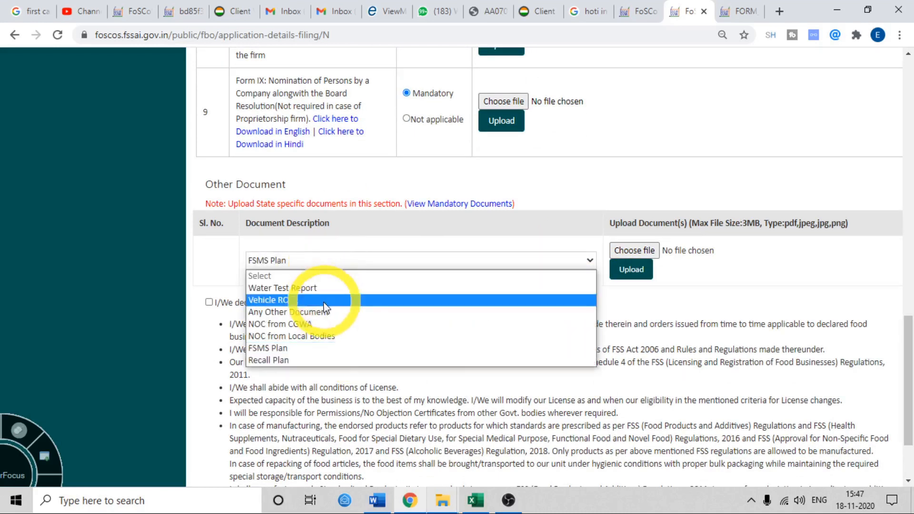
pyautogui.click(324, 349)
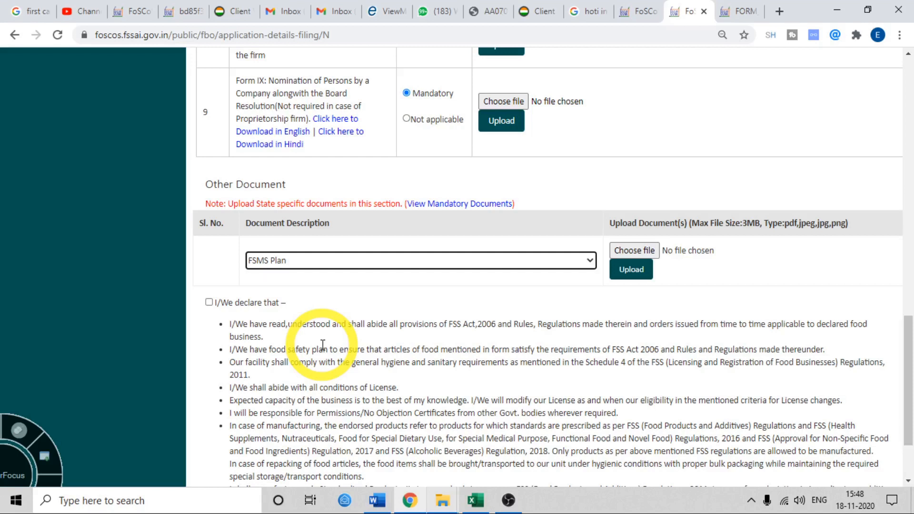
pyautogui.click(317, 265)
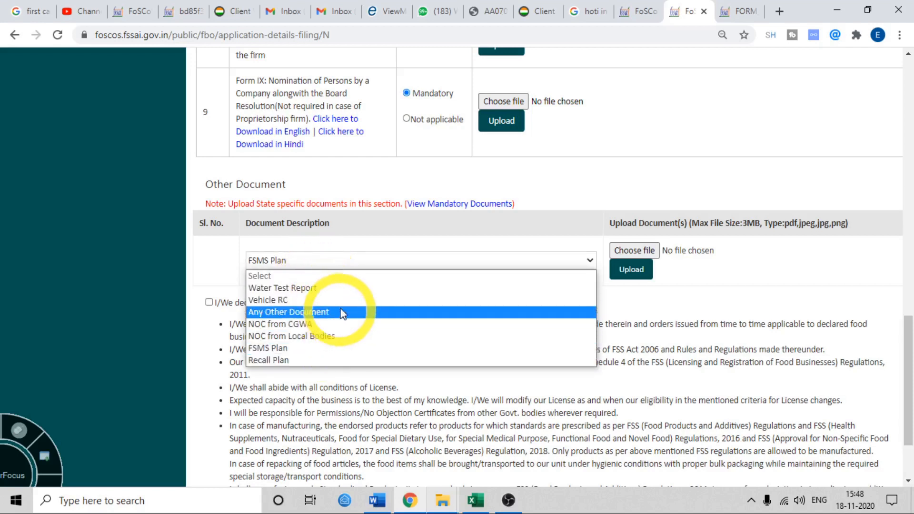
pyautogui.click(348, 289)
# Step: Set the other document type to Any Other Document and describe it as NOC FROM FIRE DEPARTMENT
pyautogui.click(386, 263)
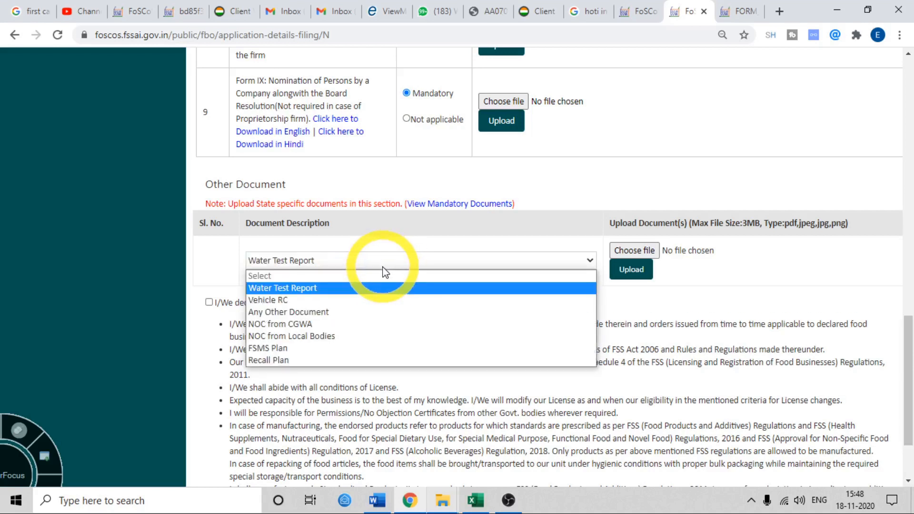
pyautogui.click(379, 313)
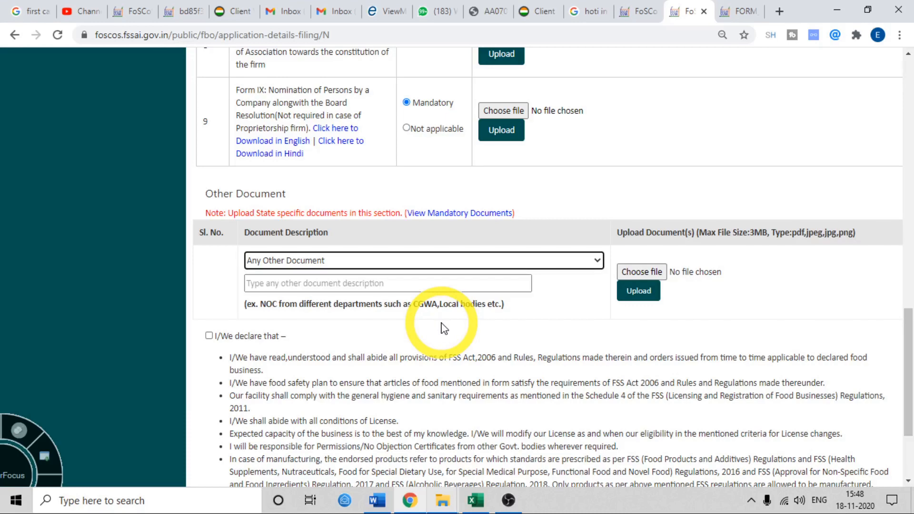
pyautogui.scroll(10, 467, 321)
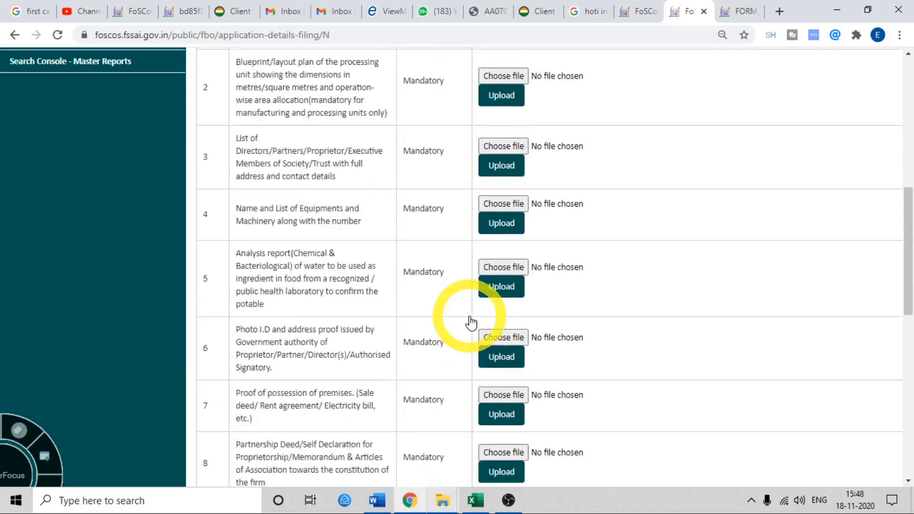
pyautogui.scroll(-5, 549, 365)
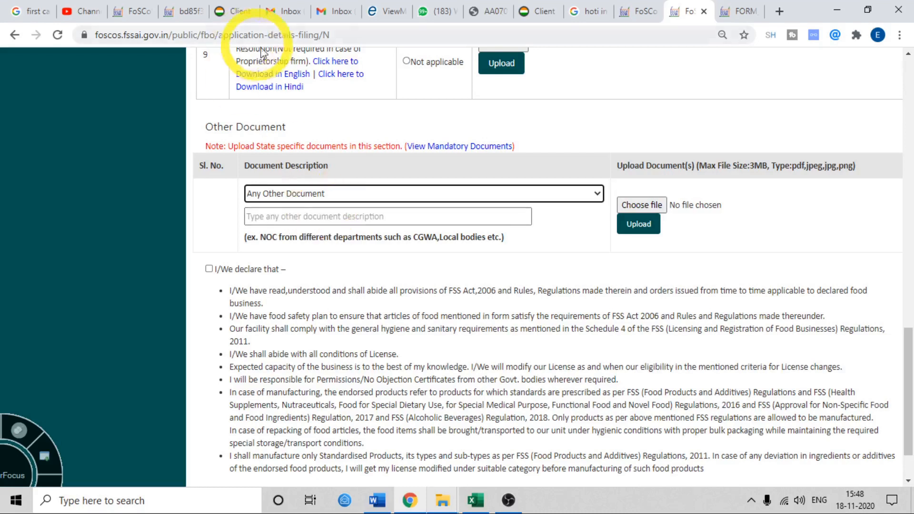
pyautogui.click(363, 195)
pyautogui.click(362, 195)
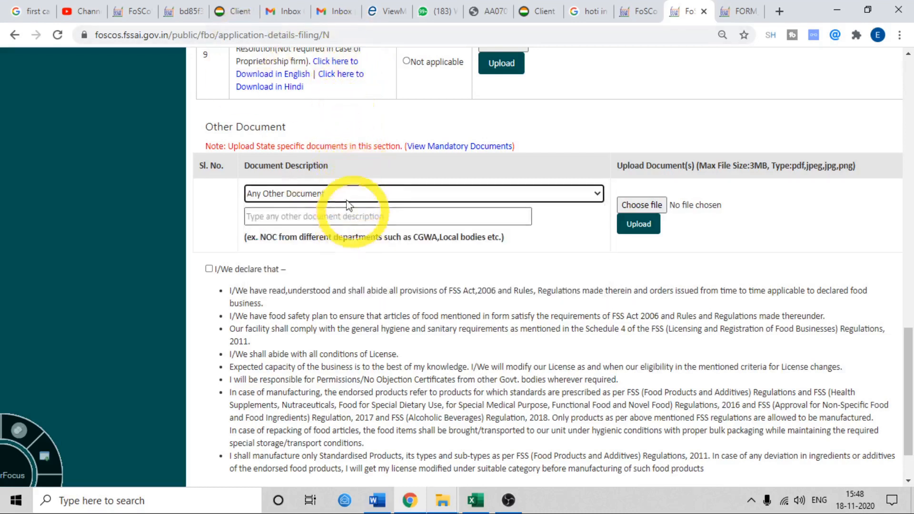
pyautogui.click(341, 217)
pyautogui.write('NOC FROM D')
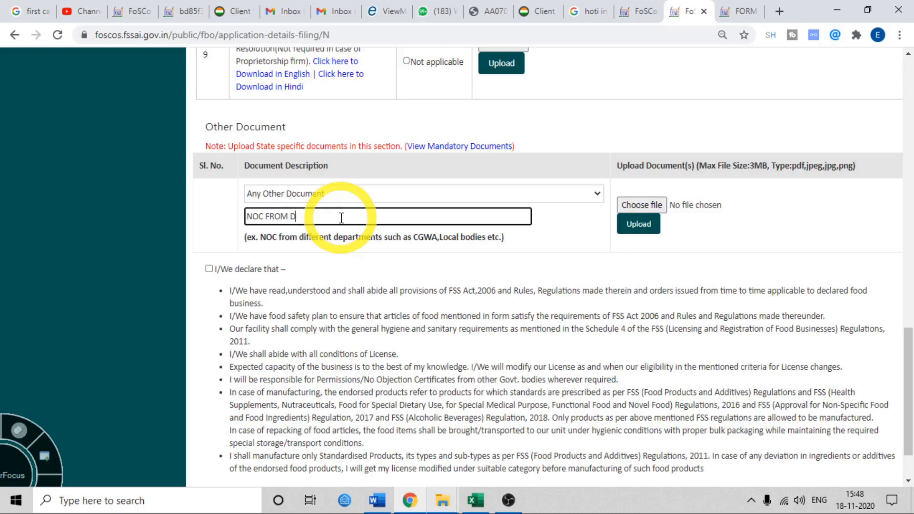
pyautogui.press('BackSpace')
pyautogui.write('FIRE DEPARTMENT')
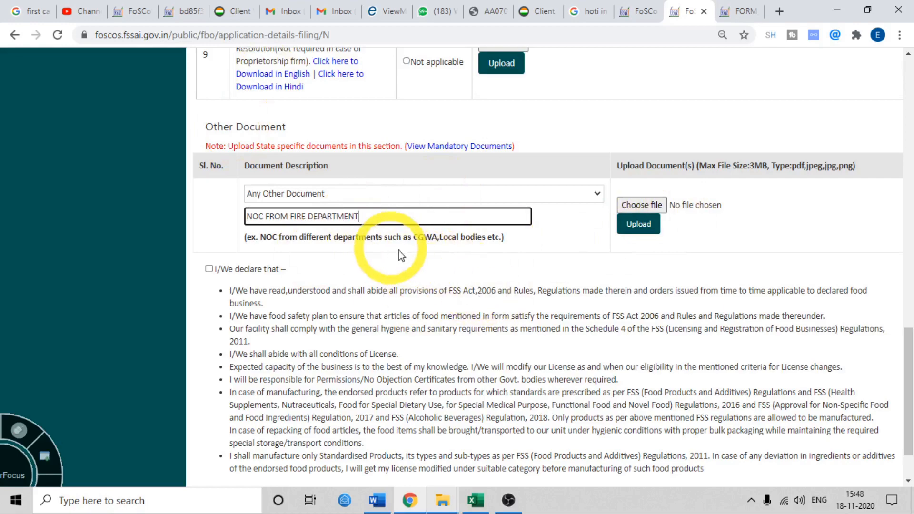
pyautogui.scroll(7, 473, 257)
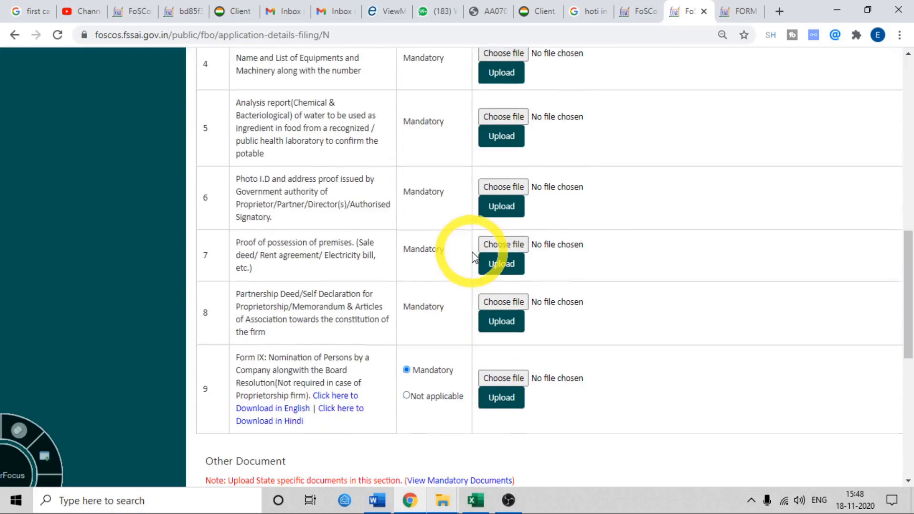
# Step: Review the mandatory document list and tick the I/We declare that declaration below the Other Document section
pyautogui.scroll(-9, 472, 267)
pyautogui.scroll(8, 523, 200)
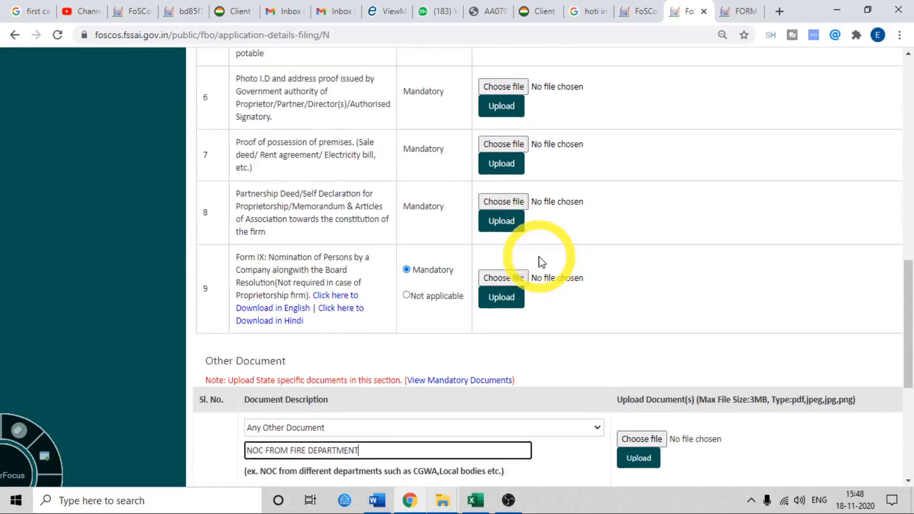
pyautogui.scroll(-6, 543, 262)
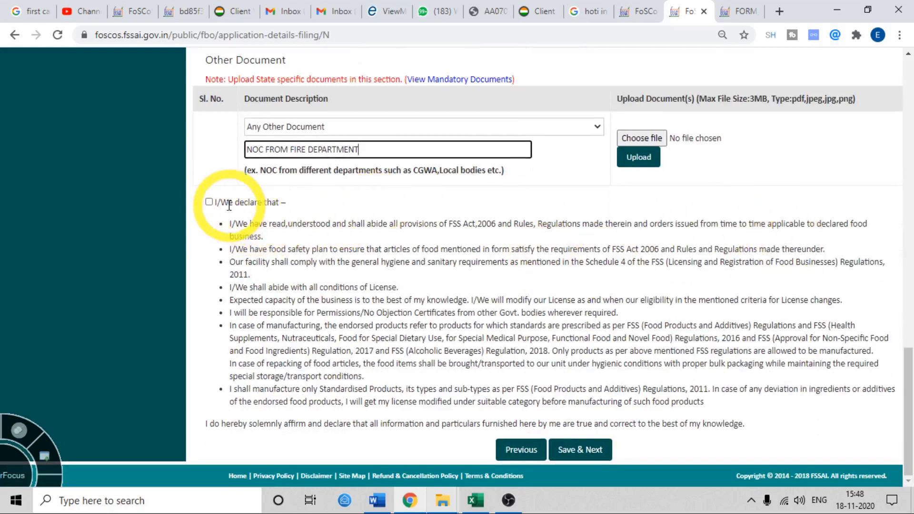
pyautogui.click(209, 203)
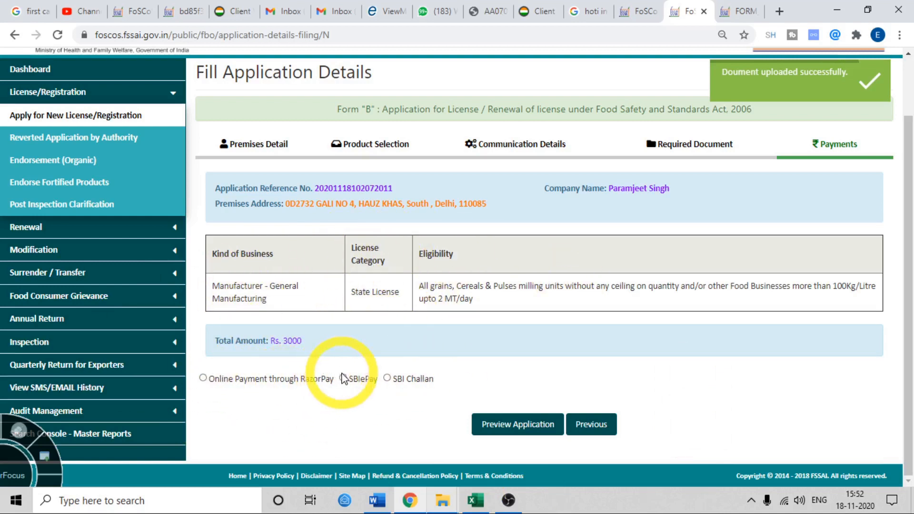
# Step: Choose Online Payment through RazorPay, read the payment notes, and proceed to pay the application fee
pyautogui.click(203, 379)
pyautogui.scroll(-4, 357, 414)
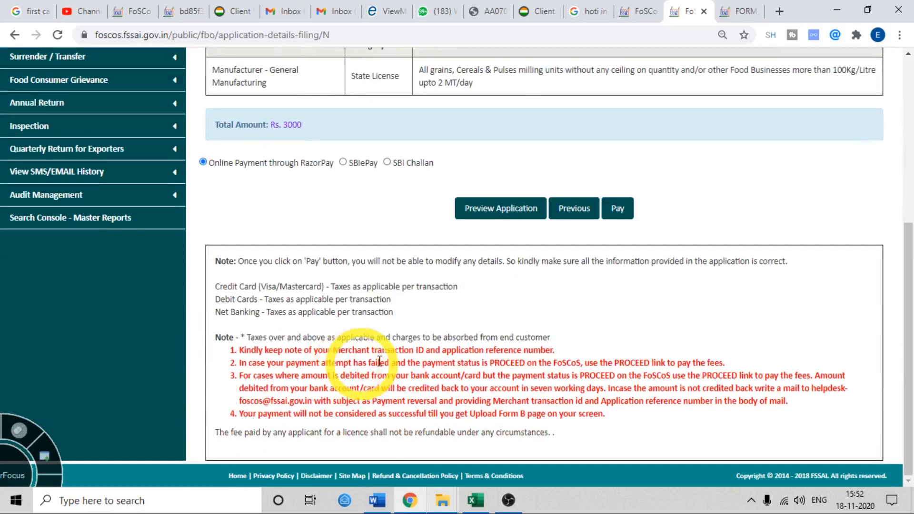
pyautogui.scroll(3, 469, 319)
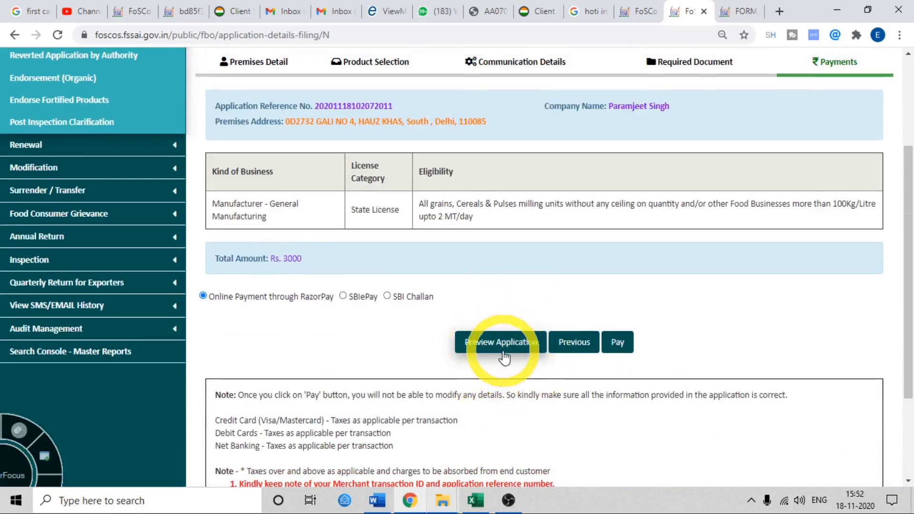
pyautogui.click(616, 343)
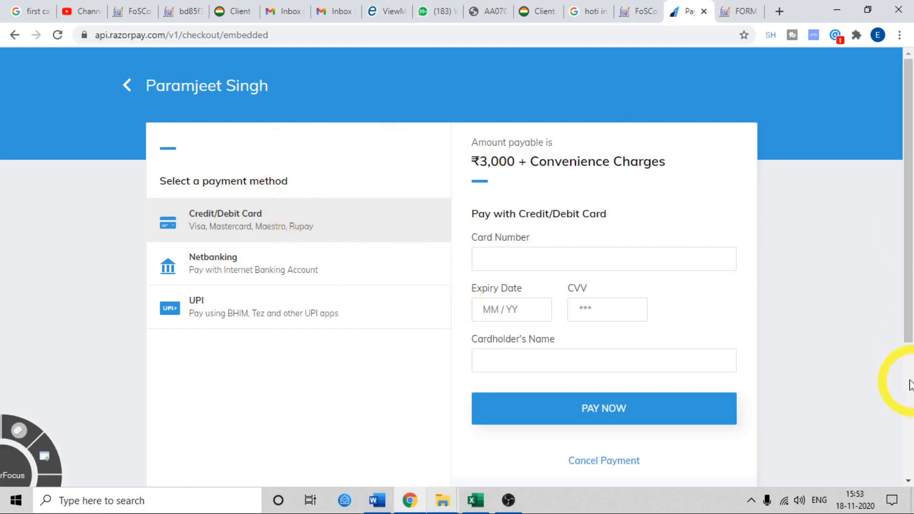
# Step: Leave the payment page for the FoSCoS dashboard and start a new license application for premises in Delhi
pyautogui.click(153, 39)
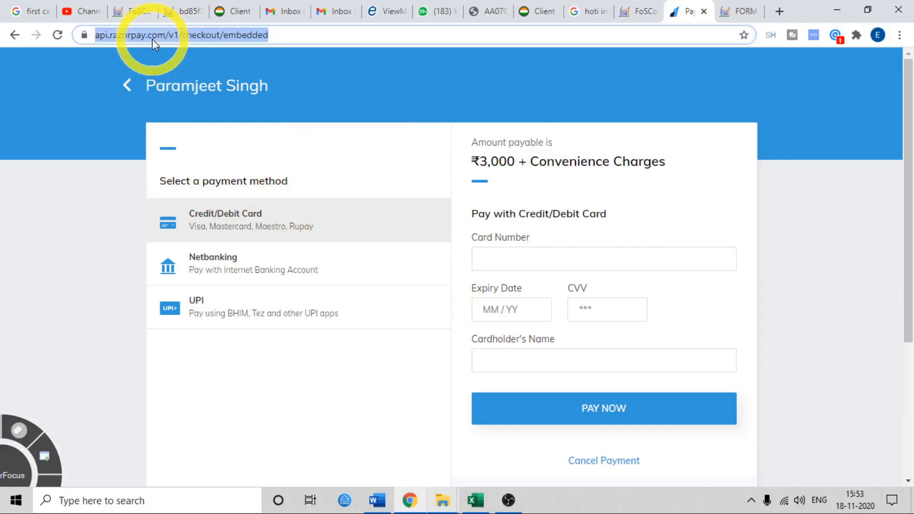
pyautogui.write('FO')
pyautogui.press('Return')
pyautogui.click(71, 161)
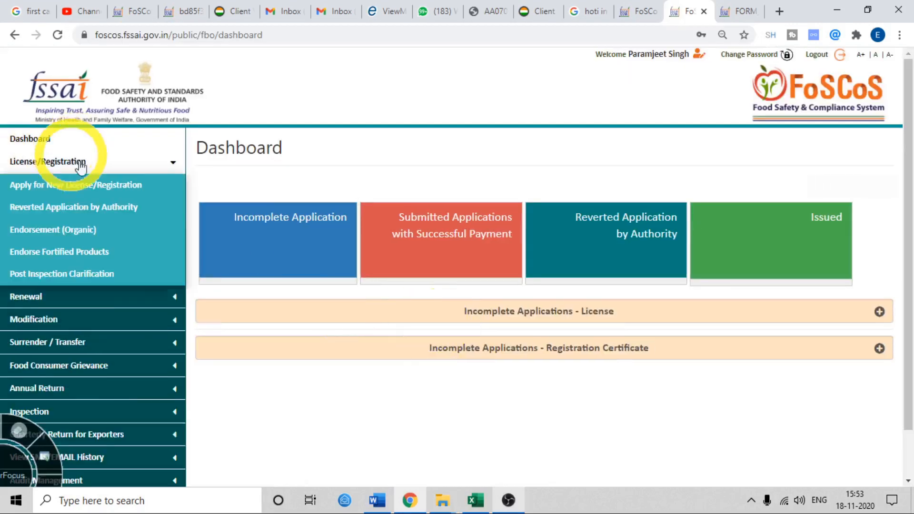
pyautogui.click(59, 190)
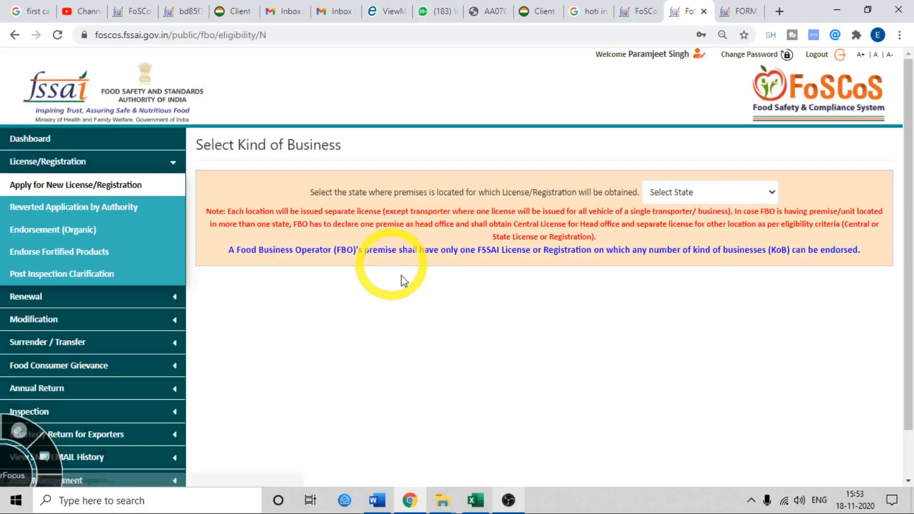
pyautogui.click(687, 199)
pyautogui.write('delhi')
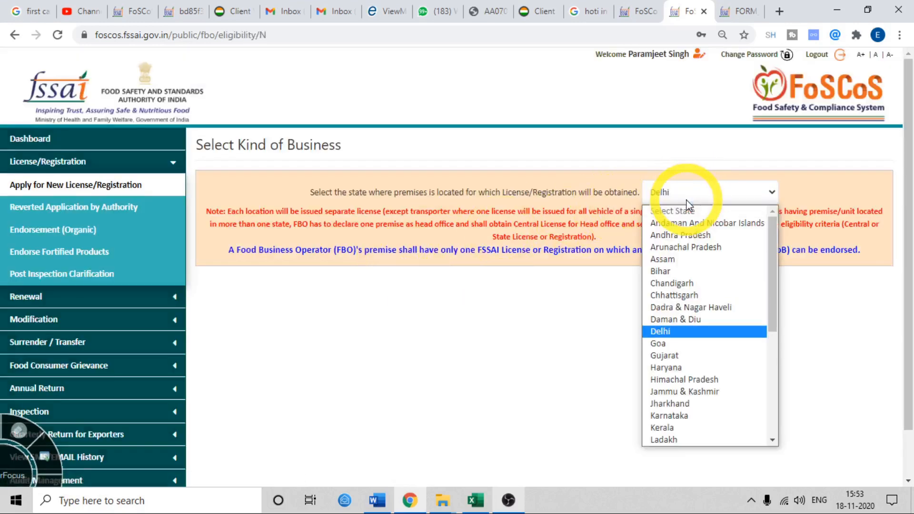
pyautogui.press('Return')
# Step: Select Proprietary Food as the manufacturer's kind of business and proceed to apply for a Central License
pyautogui.scroll(-5, 612, 276)
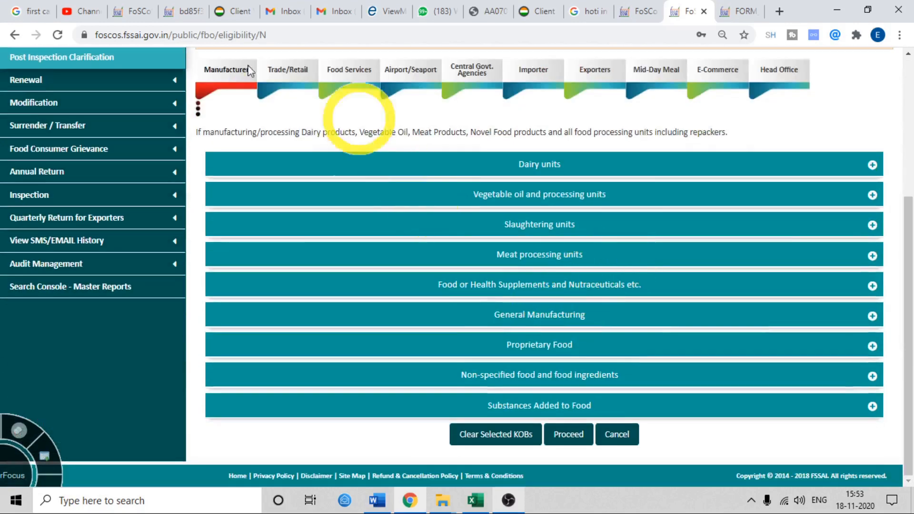
pyautogui.click(547, 349)
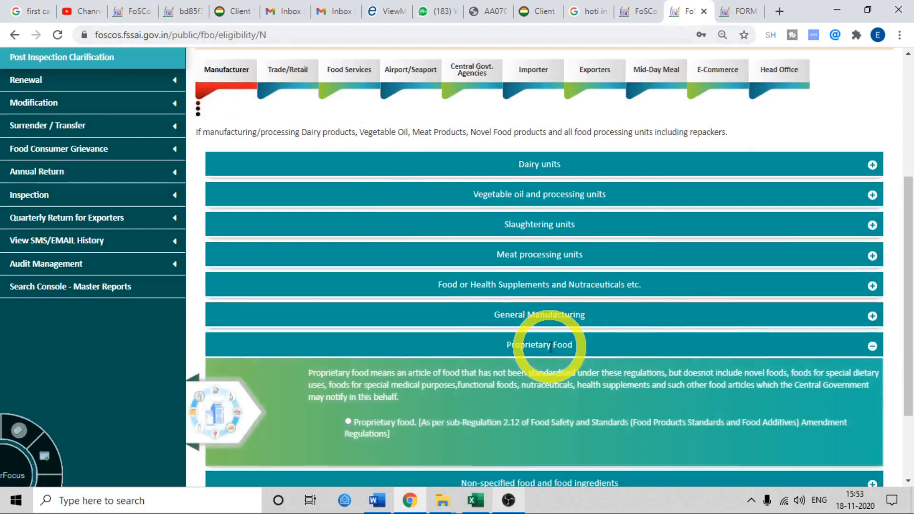
pyautogui.scroll(-2, 601, 357)
pyautogui.click(349, 313)
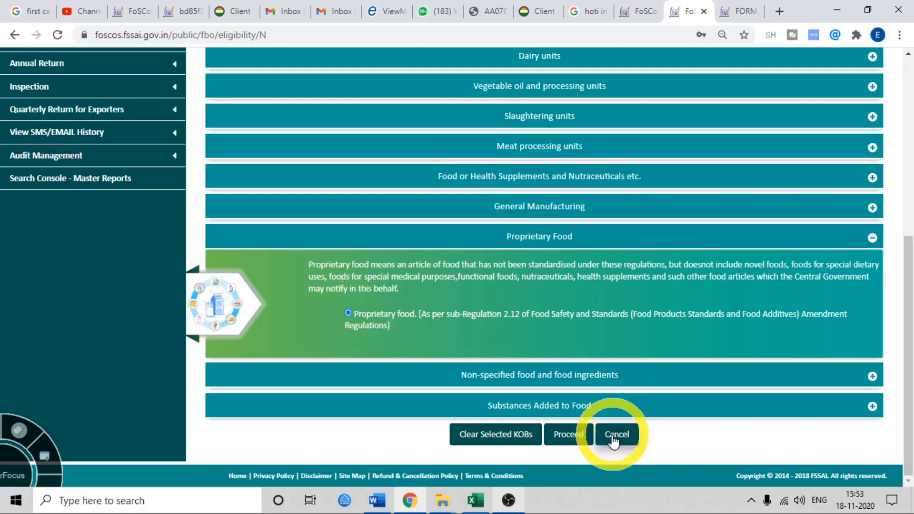
pyautogui.click(562, 442)
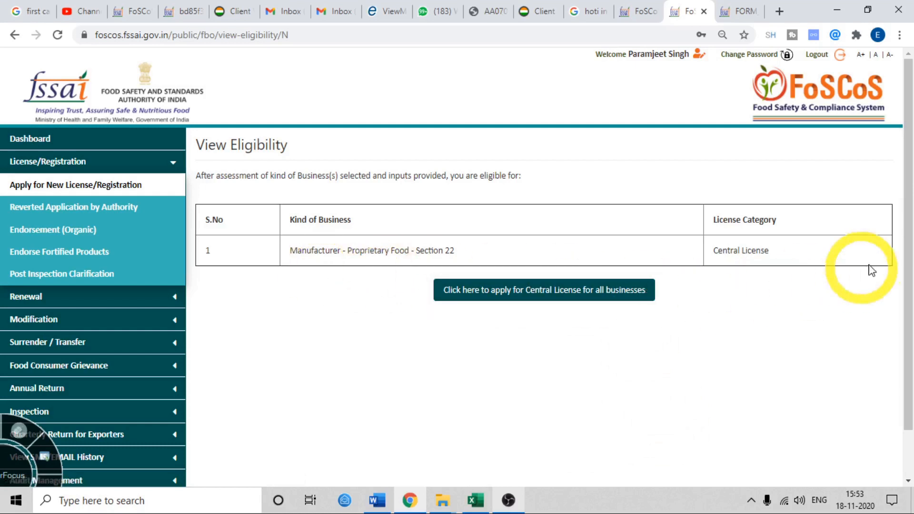
pyautogui.click(577, 290)
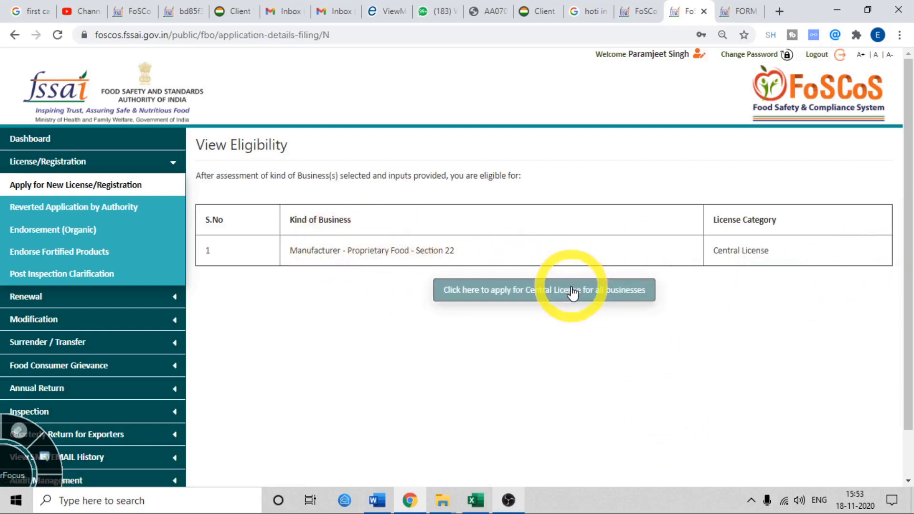
# Step: Fill in the address of the premises for which the license is being applied
pyautogui.scroll(-2, 439, 330)
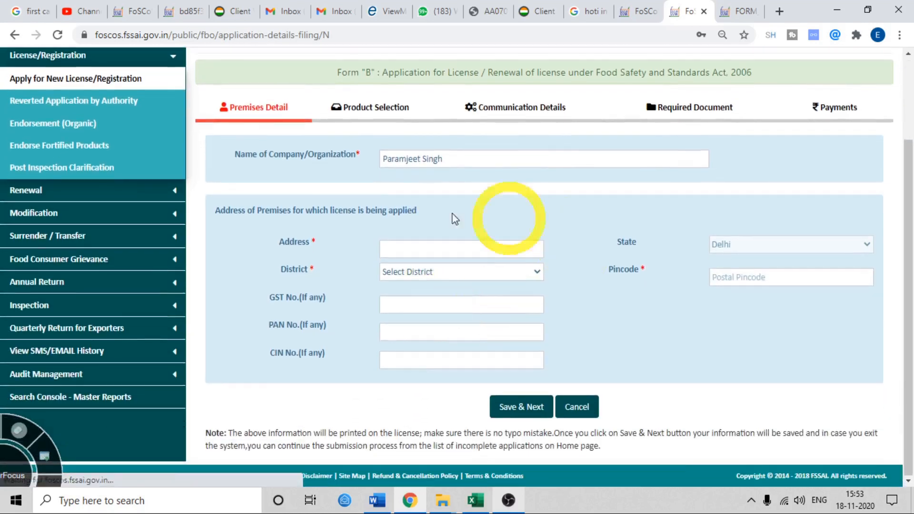
pyautogui.click(434, 250)
pyautogui.write('DJDFHUD')
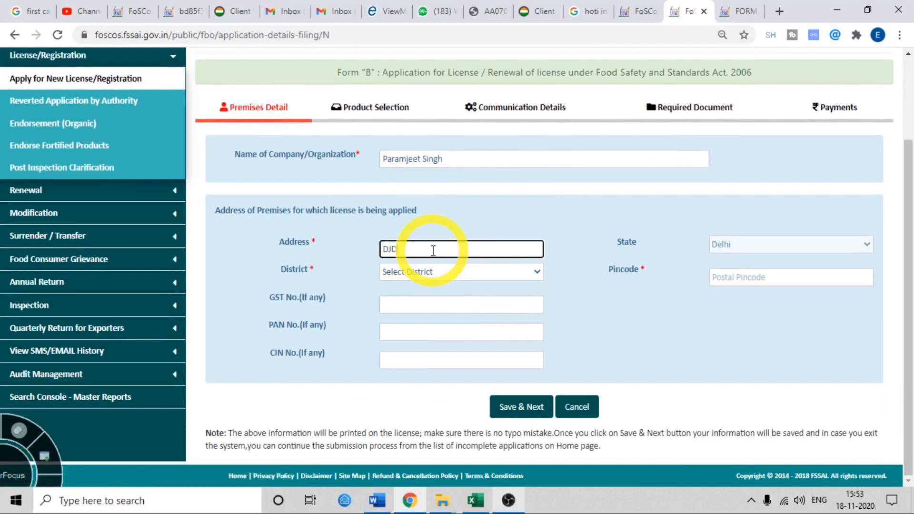
pyautogui.press('Tab')
pyautogui.press('Tab')
pyautogui.hotkey('shift', 'Tab')
pyautogui.press('alt')
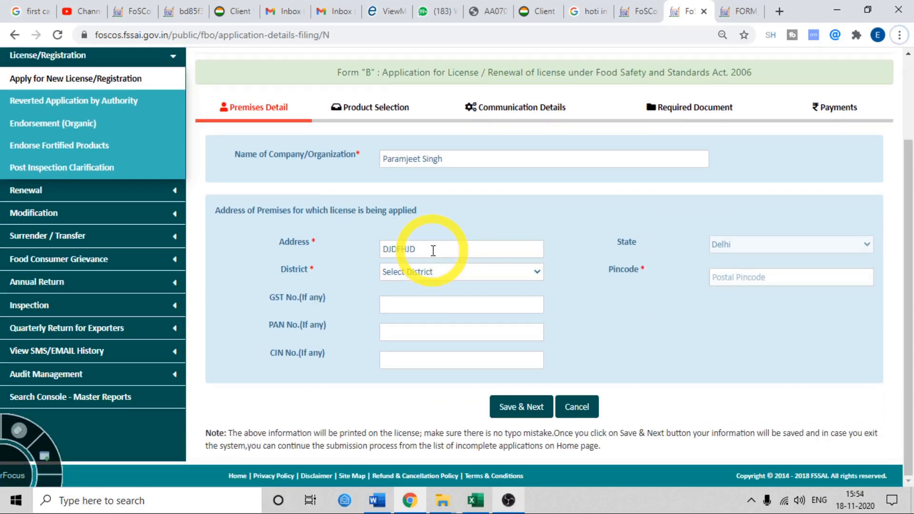
# Step: Set the premises district to South, fill in the pincode, and save the premises details
pyautogui.click(446, 272)
pyautogui.press('s')
pyautogui.press('s')
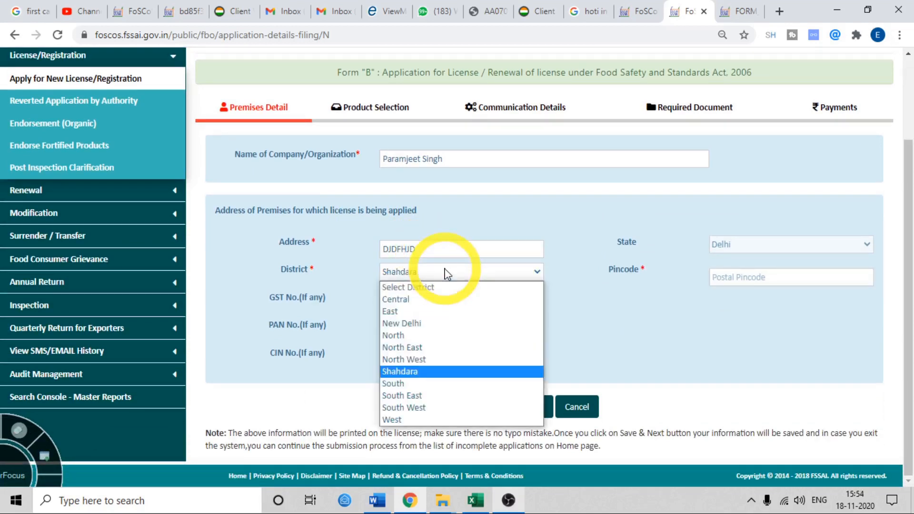
pyautogui.press('Return')
pyautogui.press('Tab')
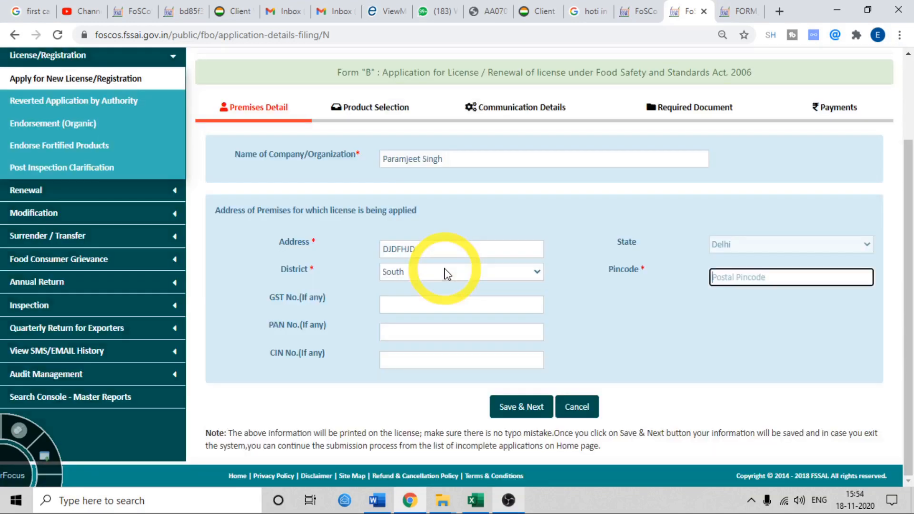
pyautogui.write('110085')
pyautogui.press('Tab')
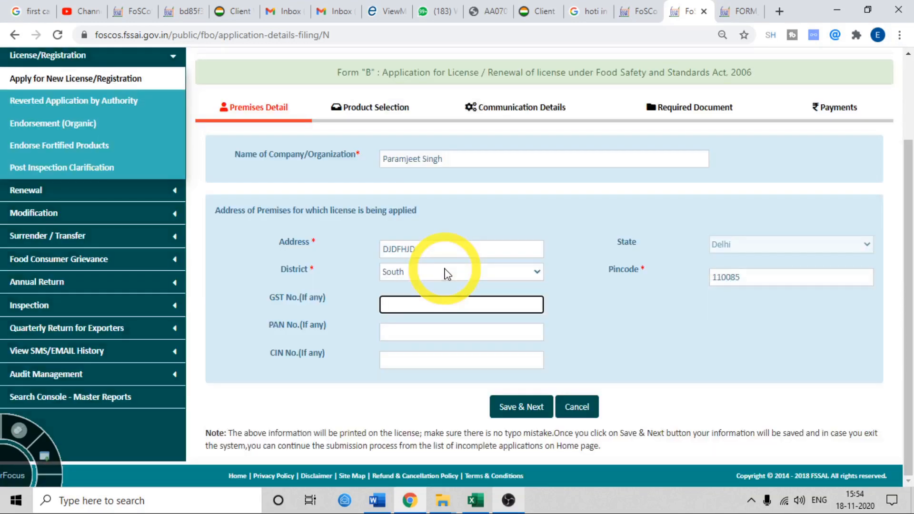
pyautogui.click(532, 399)
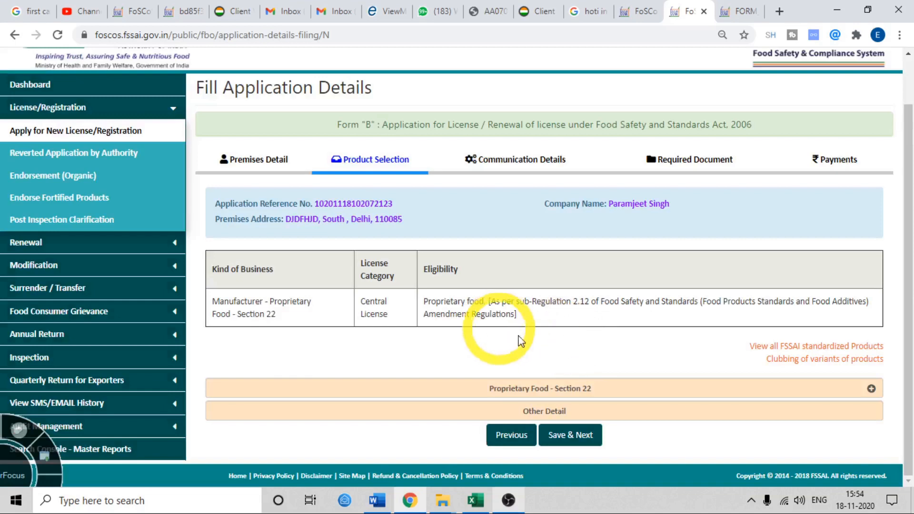
# Step: Expand Proprietary Food - Section 22 and set the food category to 15 - Ready-to-eat savouries
pyautogui.click(550, 384)
pyautogui.scroll(-3, 547, 348)
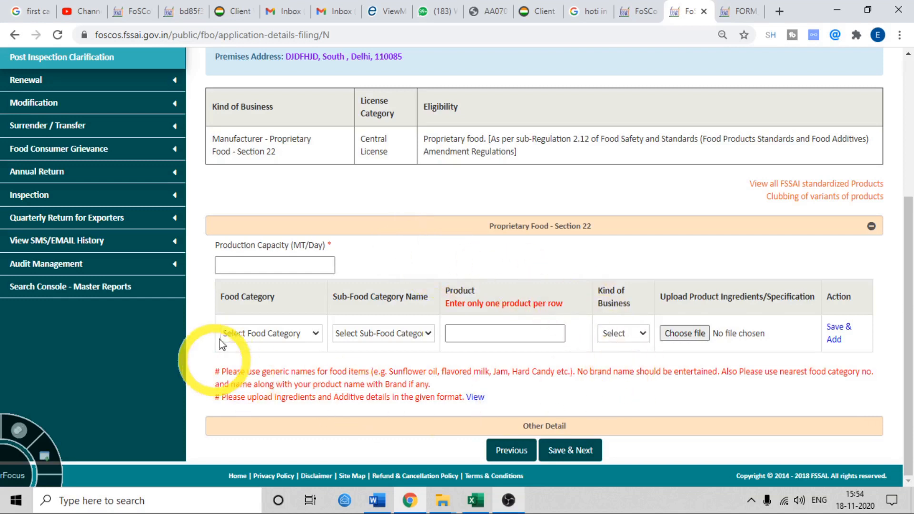
pyautogui.click(272, 333)
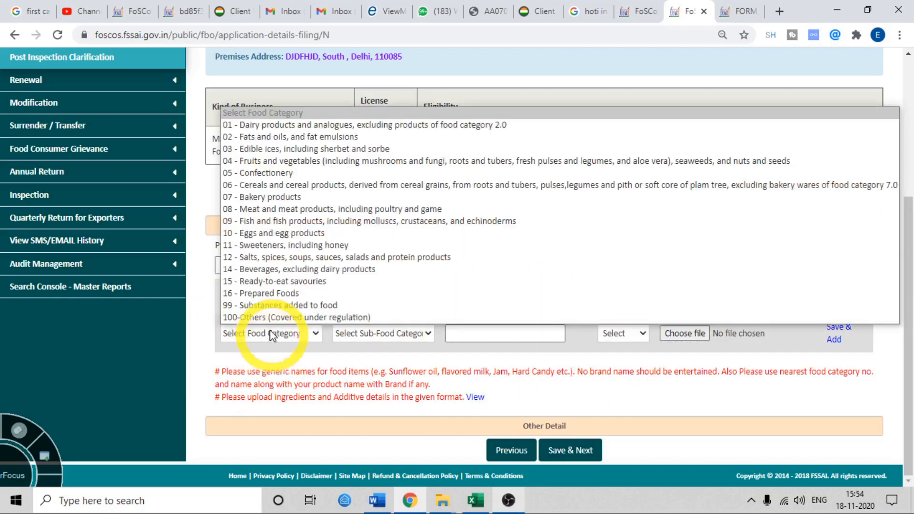
pyautogui.click(280, 282)
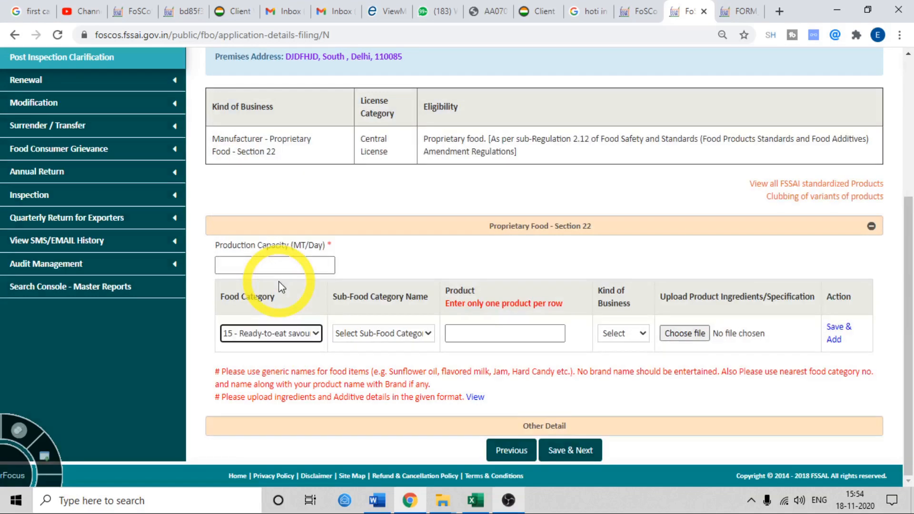
pyautogui.click(290, 337)
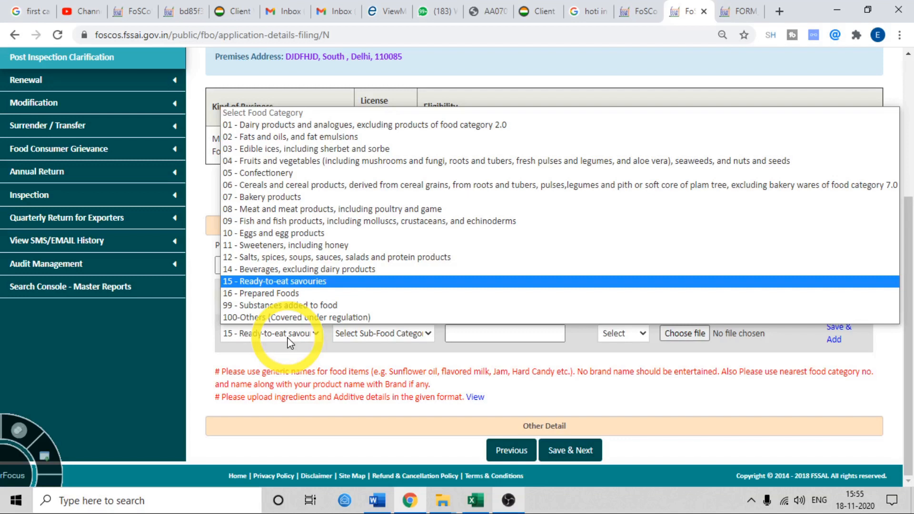
pyautogui.press('Down')
pyautogui.press('Up')
pyautogui.press('Return')
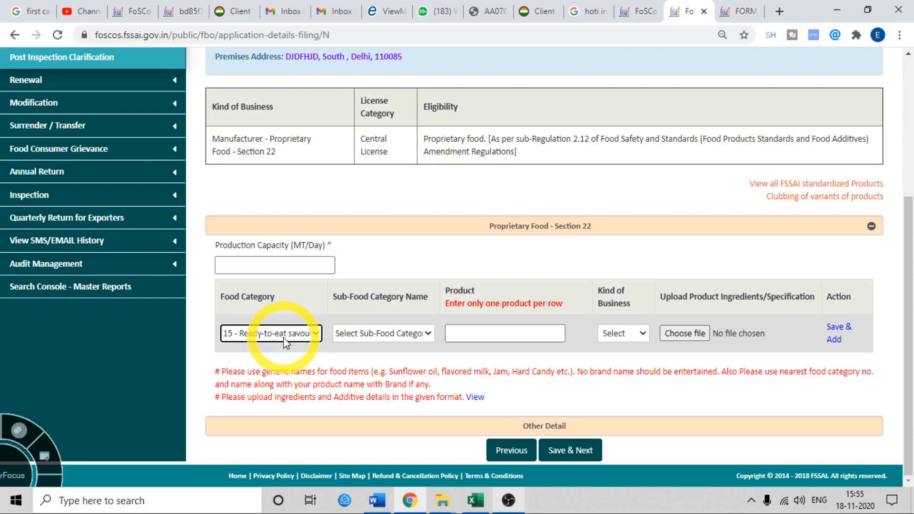
# Step: Complete the product row with sub-food category 15.1 - Snacks and savouries, product Snacks bhujia and business kind Manufacturer
pyautogui.click(376, 335)
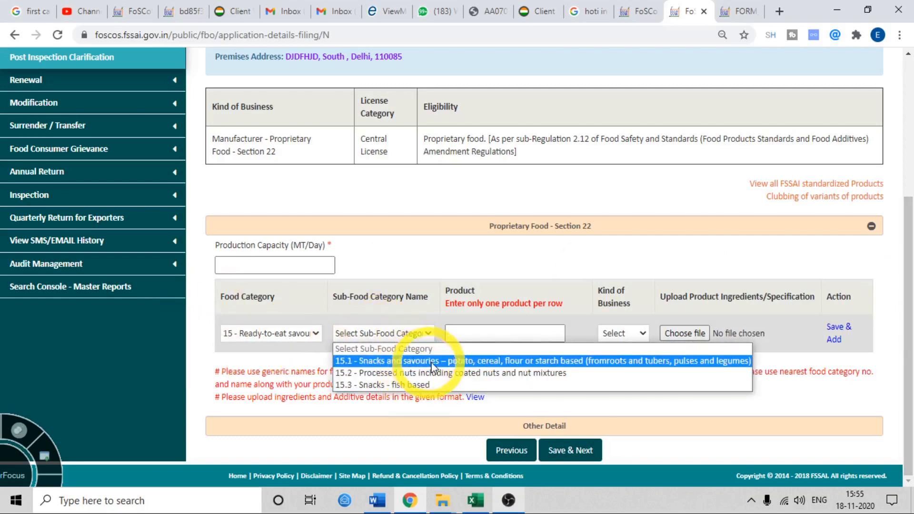
pyautogui.click(465, 362)
pyautogui.click(476, 333)
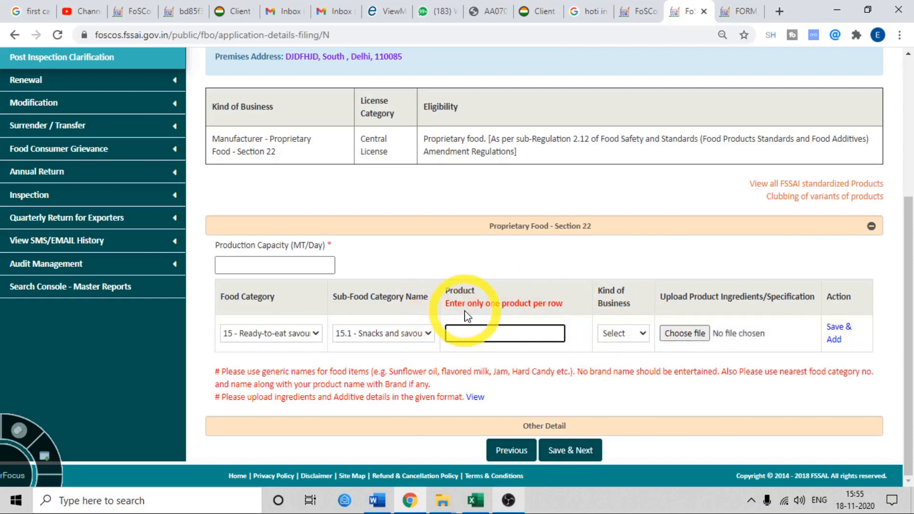
pyautogui.write('Snacks bhujia')
pyautogui.press('Tab')
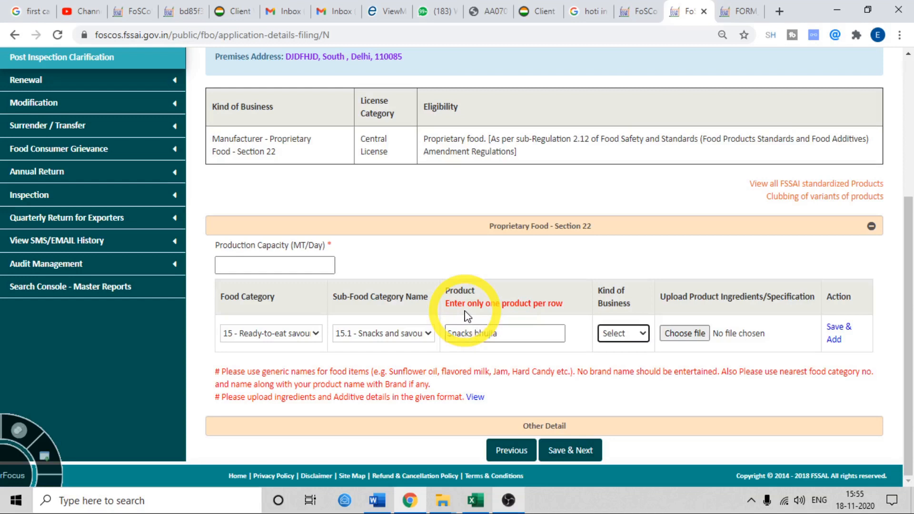
pyautogui.click(615, 333)
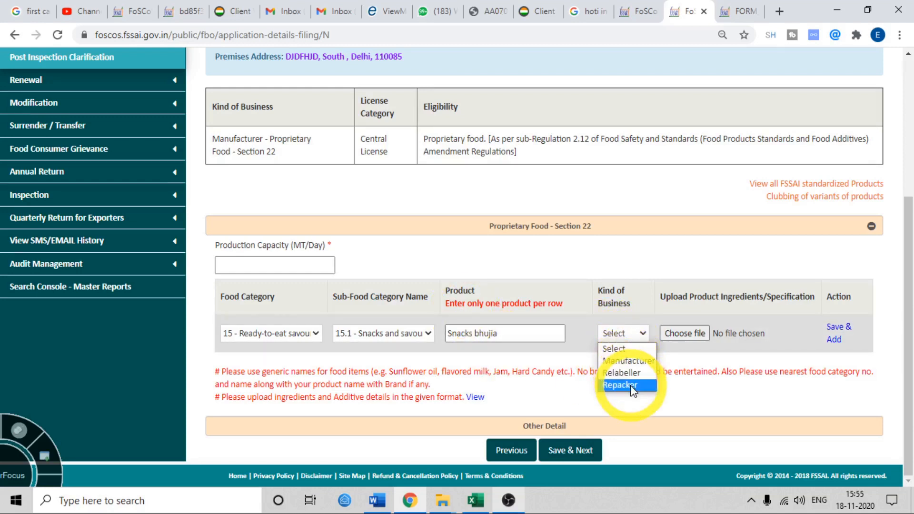
pyautogui.click(627, 360)
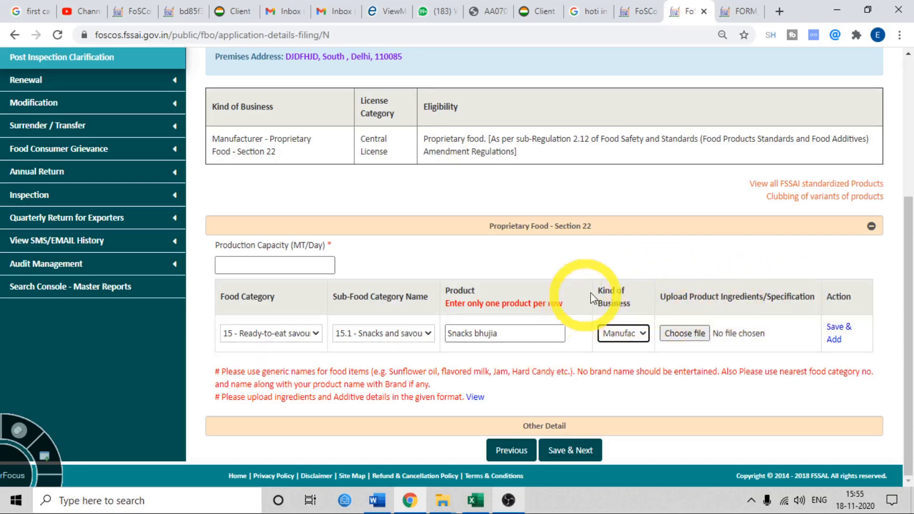
# Step: Open the given format for ingredient and additive details and examine its proprietary food fields, ingredients table, additives table and signature line
pyautogui.click(475, 400)
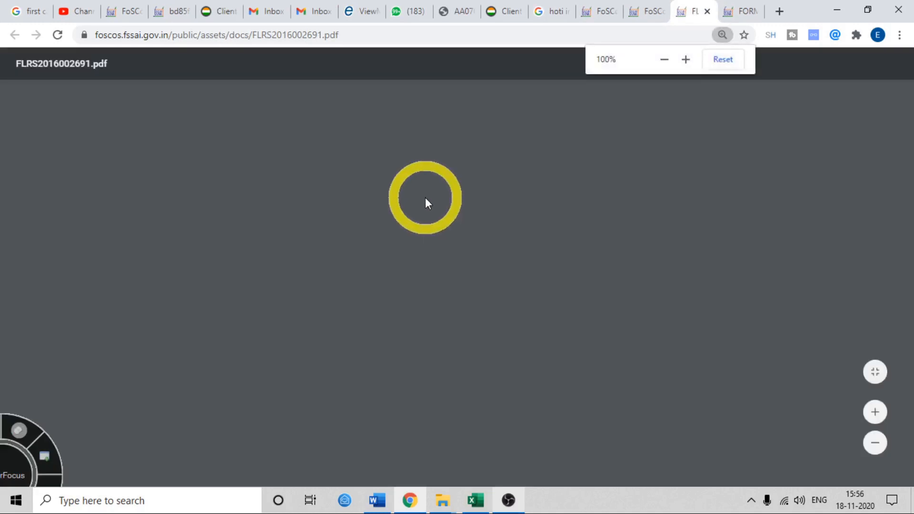
pyautogui.scroll(-3, 466, 219)
pyautogui.scroll(3, 465, 219)
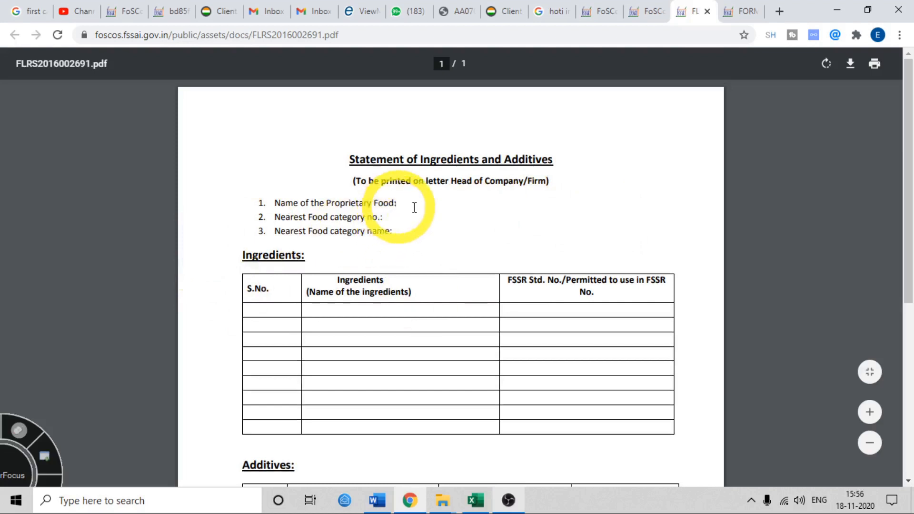
pyautogui.moveTo(330, 217); pyautogui.dragTo(384, 217)
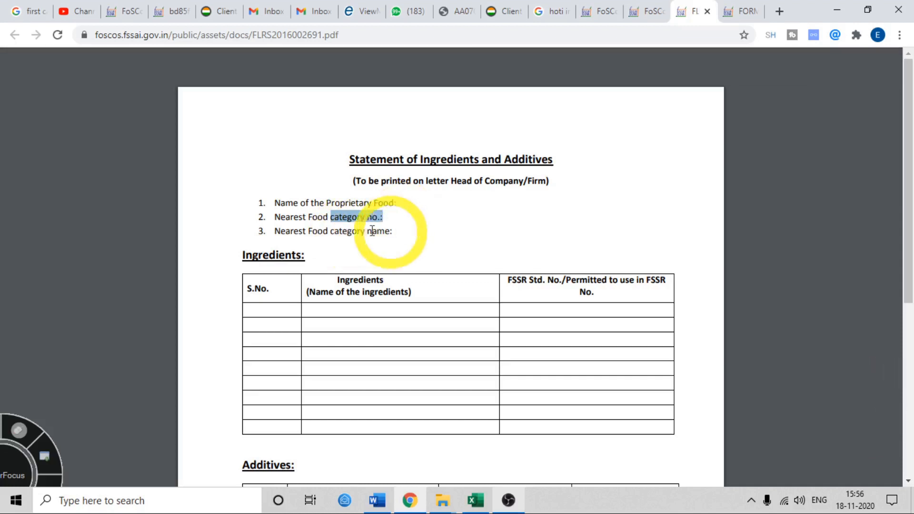
pyautogui.moveTo(313, 231); pyautogui.dragTo(404, 243)
pyautogui.click(390, 259)
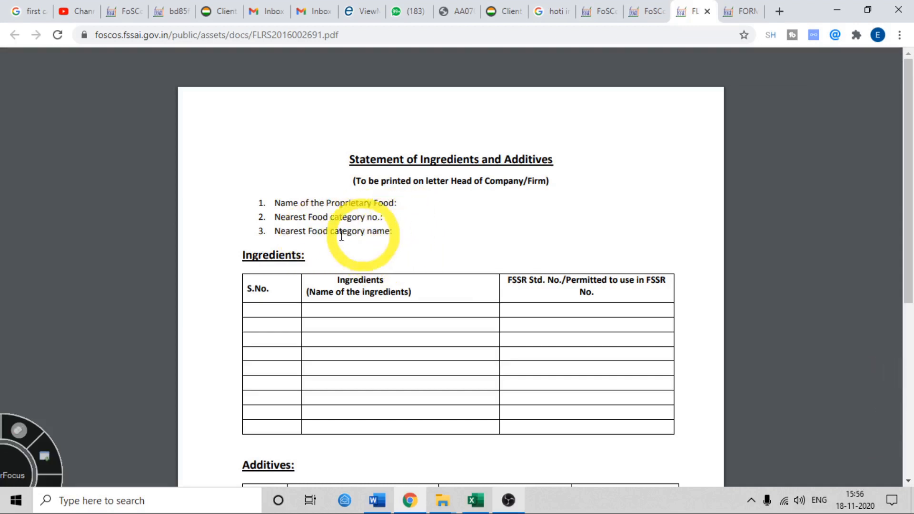
pyautogui.moveTo(299, 217); pyautogui.dragTo(371, 215)
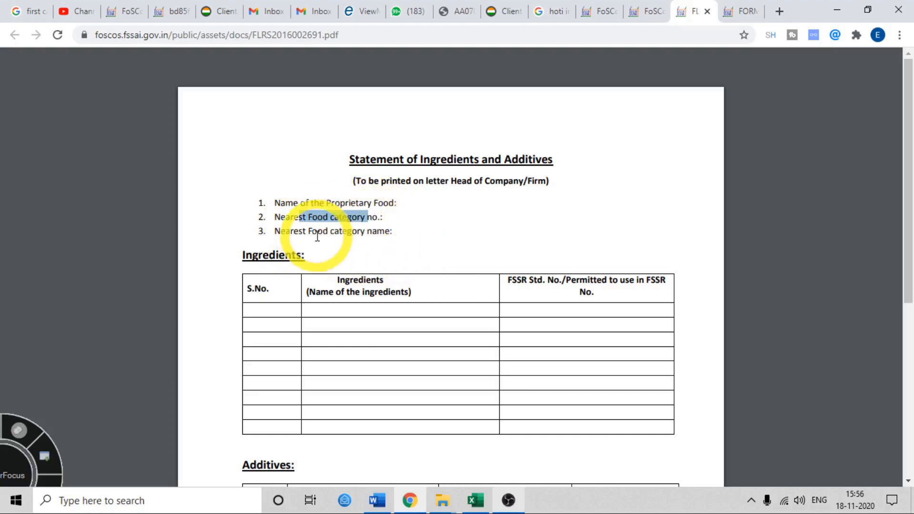
pyautogui.moveTo(312, 232); pyautogui.dragTo(384, 249)
pyautogui.scroll(-3, 305, 238)
pyautogui.scroll(-3, 309, 238)
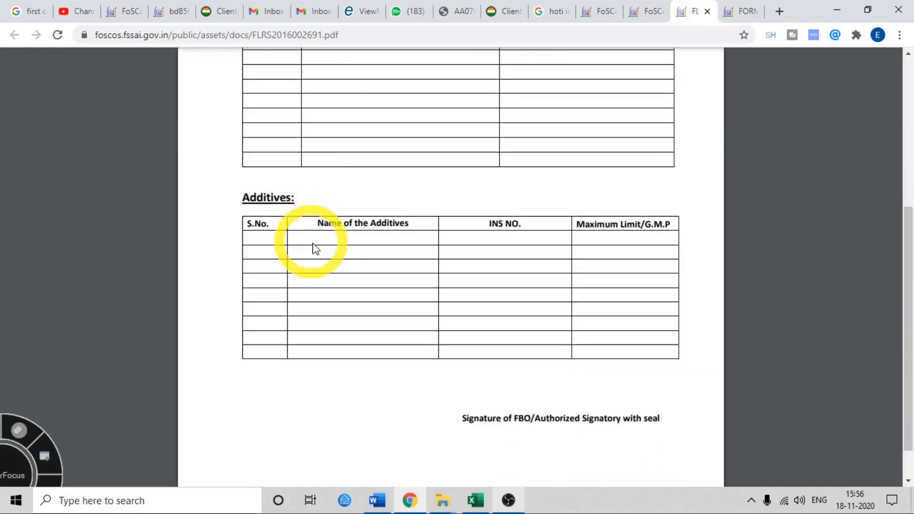
pyautogui.scroll(2, 353, 268)
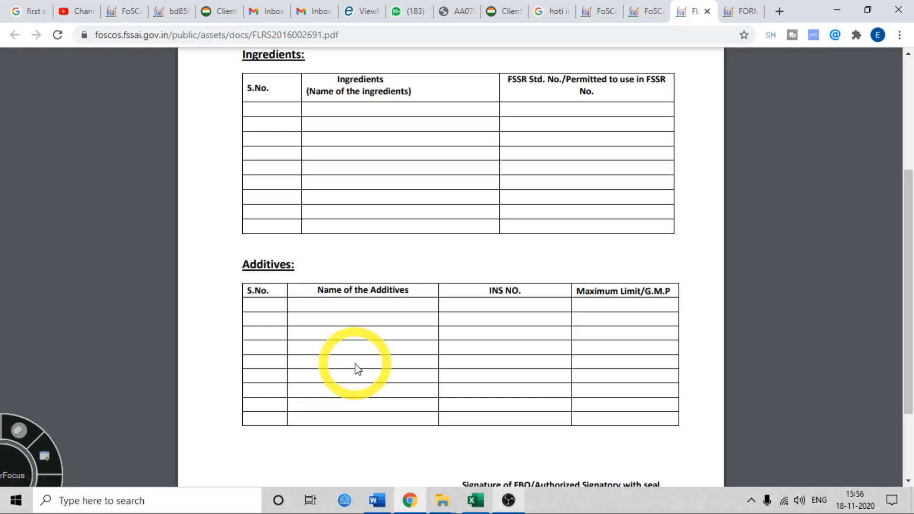
pyautogui.scroll(-3, 358, 370)
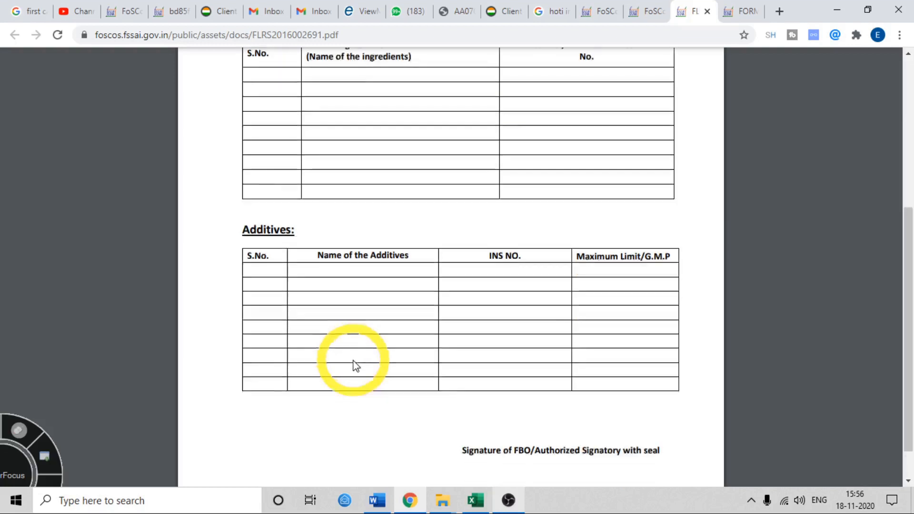
pyautogui.scroll(7, 593, 404)
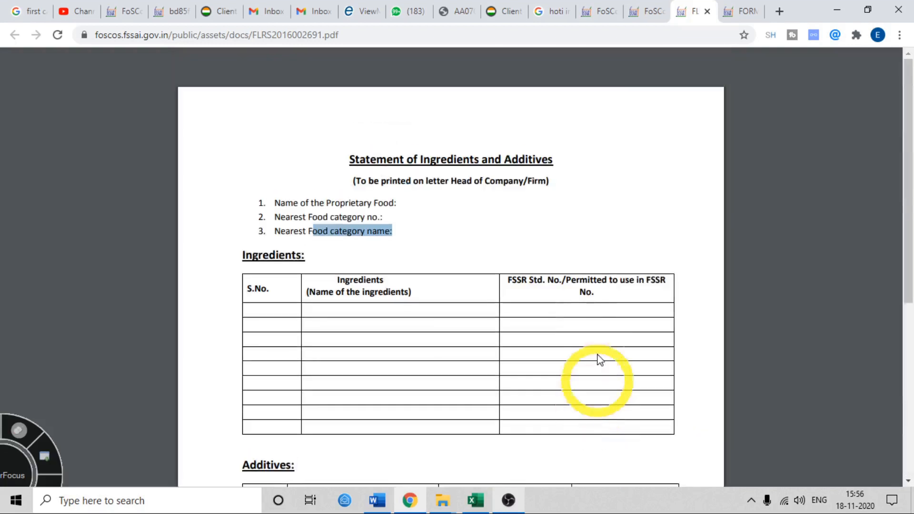
# Step: Return to the license application and set the Proprietary Food production capacity to 1 MT/Day
pyautogui.click(643, 15)
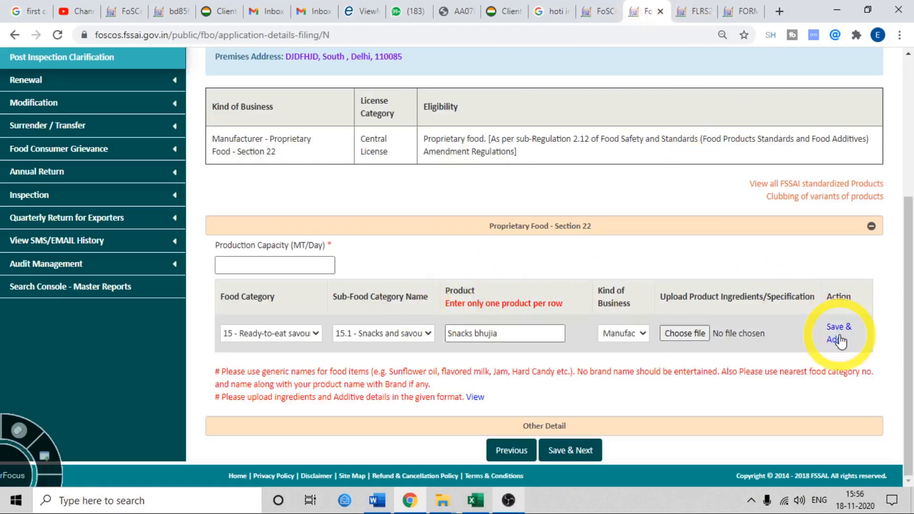
pyautogui.click(252, 260)
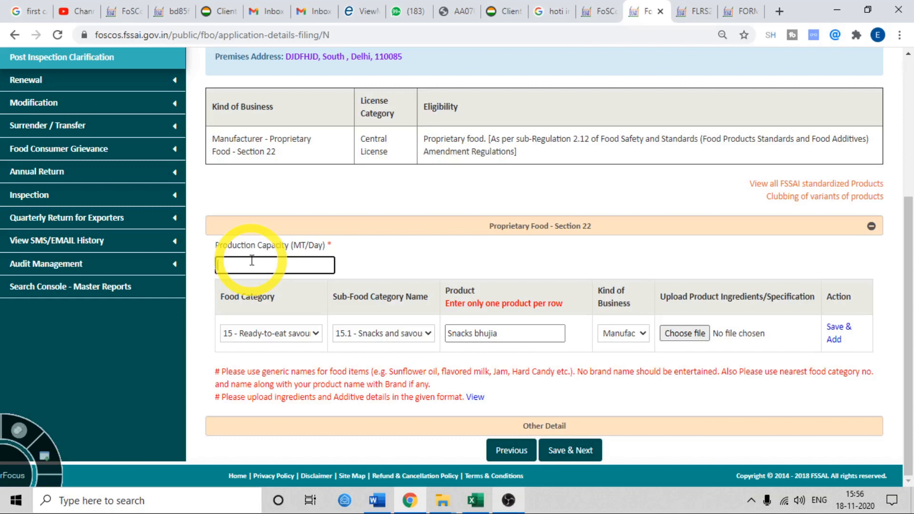
pyautogui.write('1')
pyautogui.press('Tab')
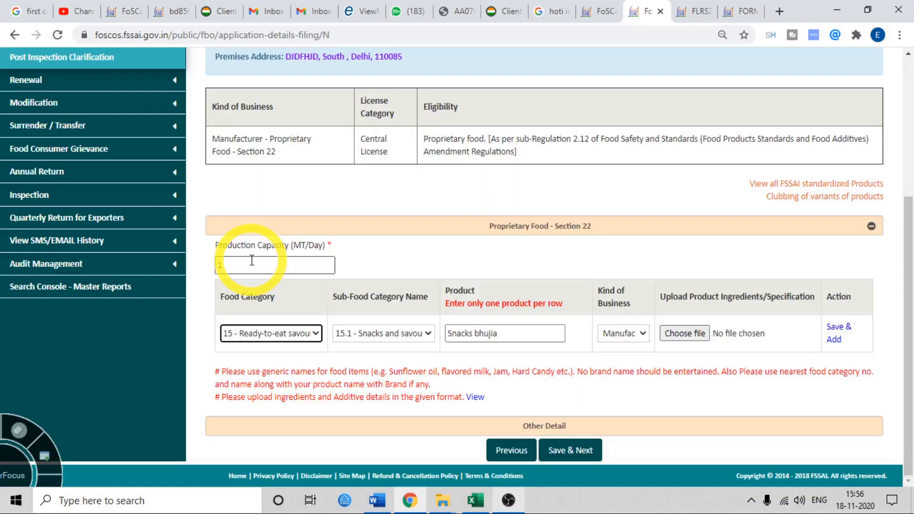